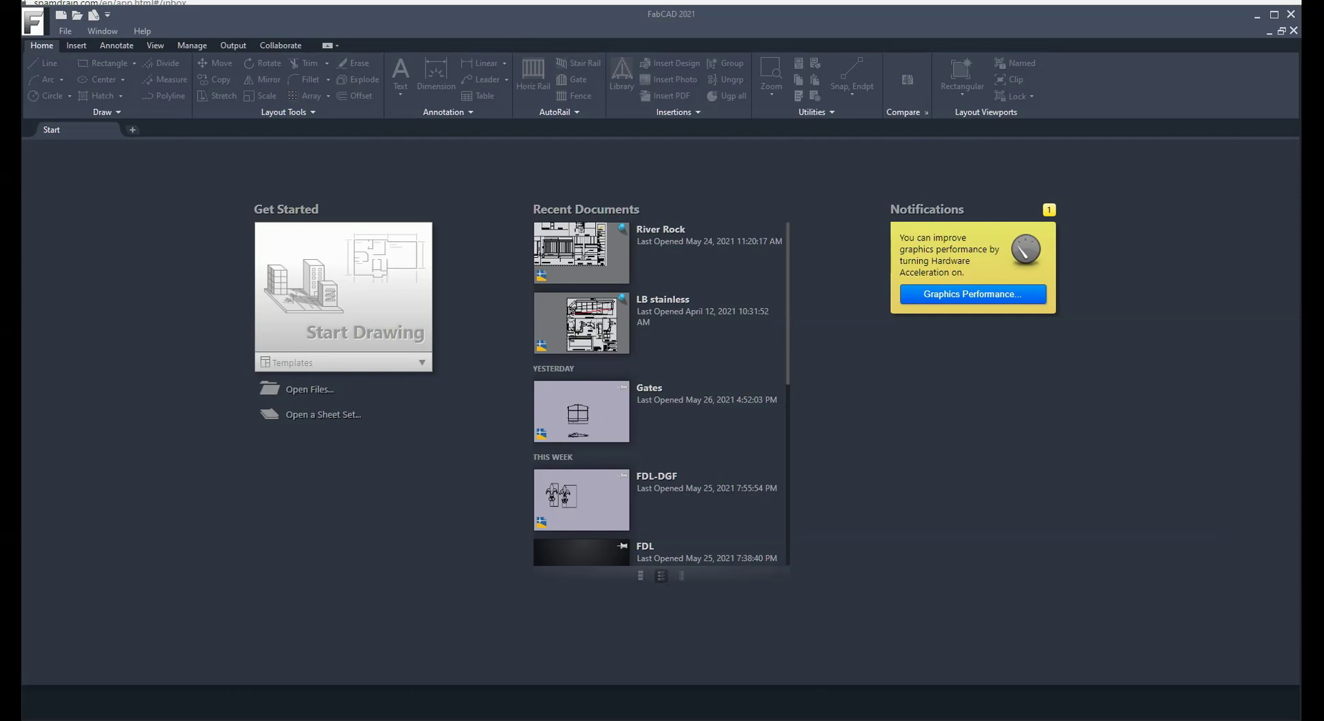
Step: Create a new drawing, Drawing1, from the FabCAD.dwt template on the Start tab
{"action": "left_click", "coordinate": [352, 311]}
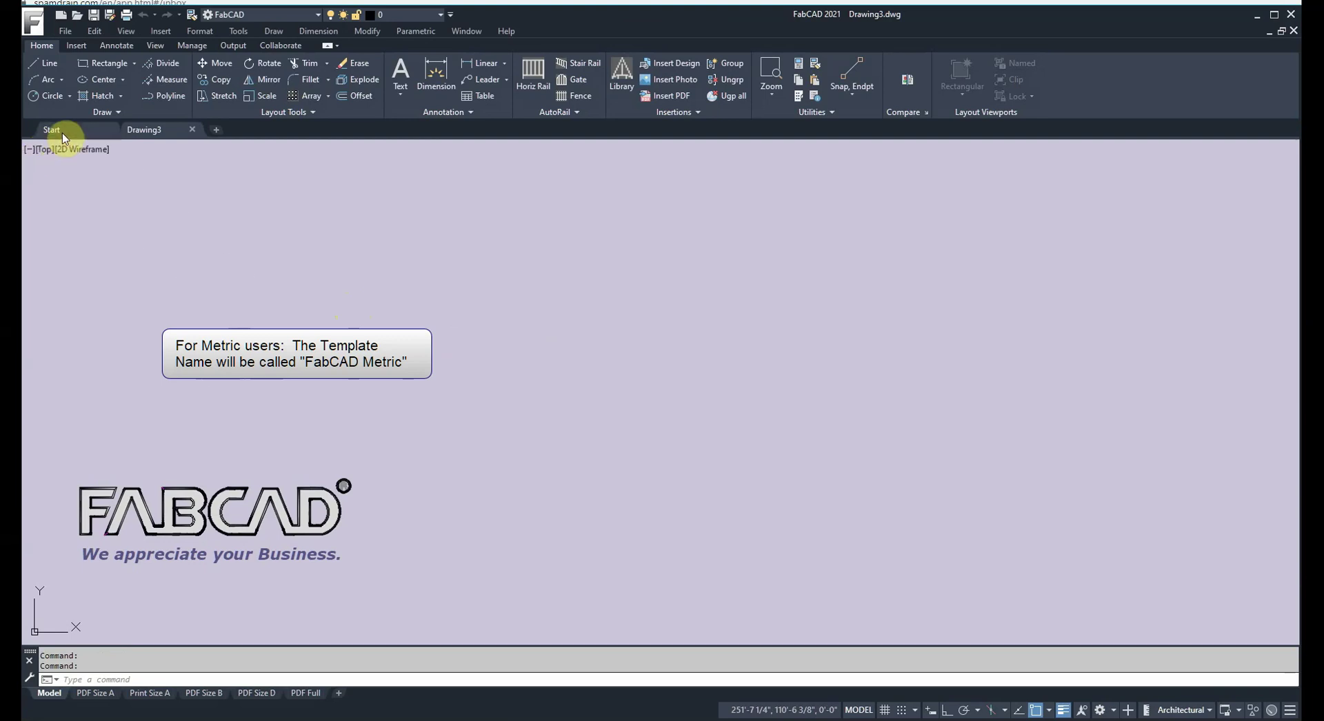
{"action": "left_click", "coordinate": [96, 134]}
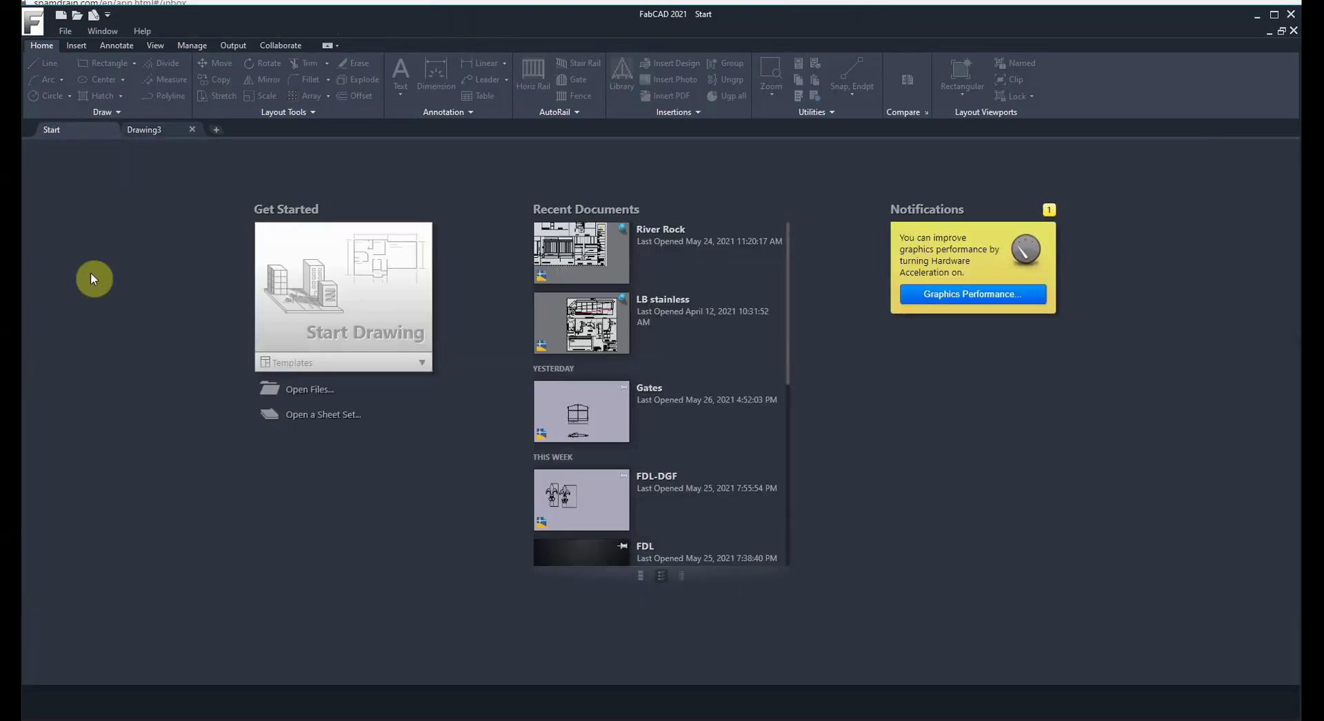
{"action": "left_click", "coordinate": [424, 367]}
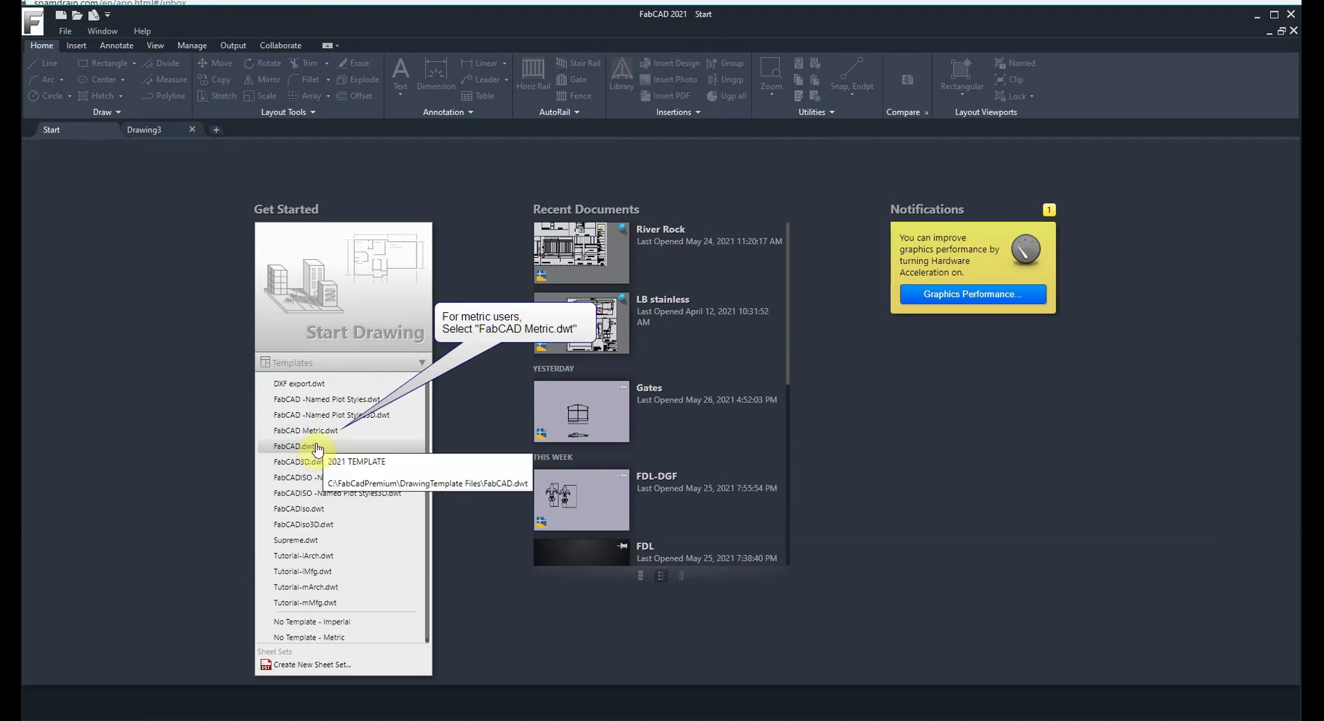
{"action": "left_click", "coordinate": [317, 447]}
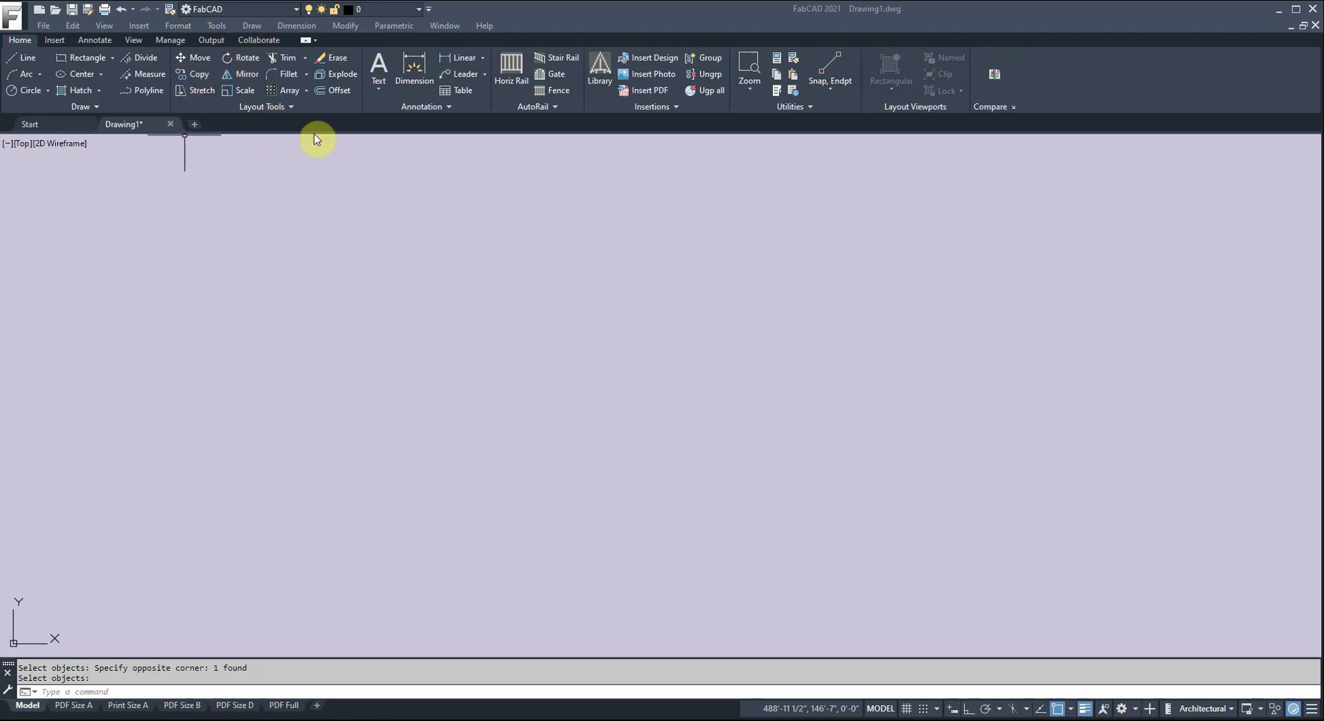
Step: Drag out a multiline text box in Drawing1 and close the editor without entering any text
{"action": "left_click", "coordinate": [376, 67]}
{"action": "left_click", "coordinate": [381, 192]}
{"action": "left_click", "coordinate": [717, 331]}
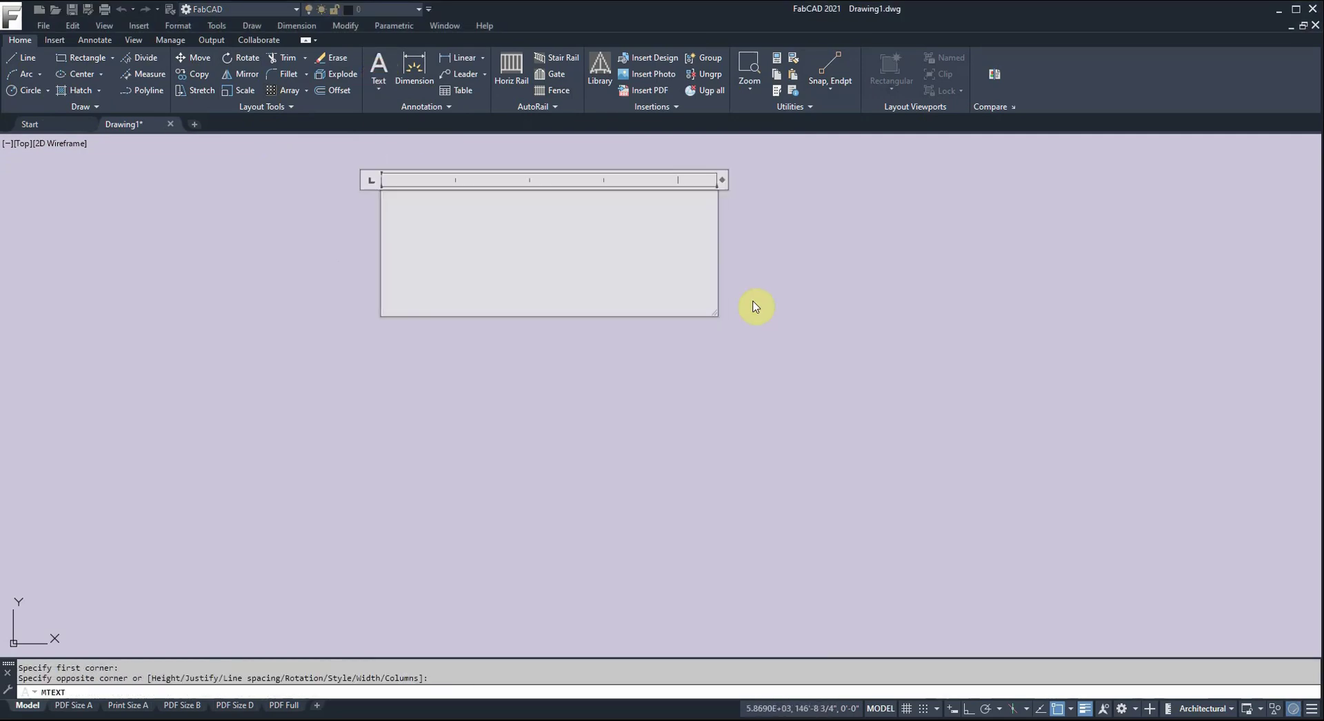
{"action": "left_click", "coordinate": [689, 187]}
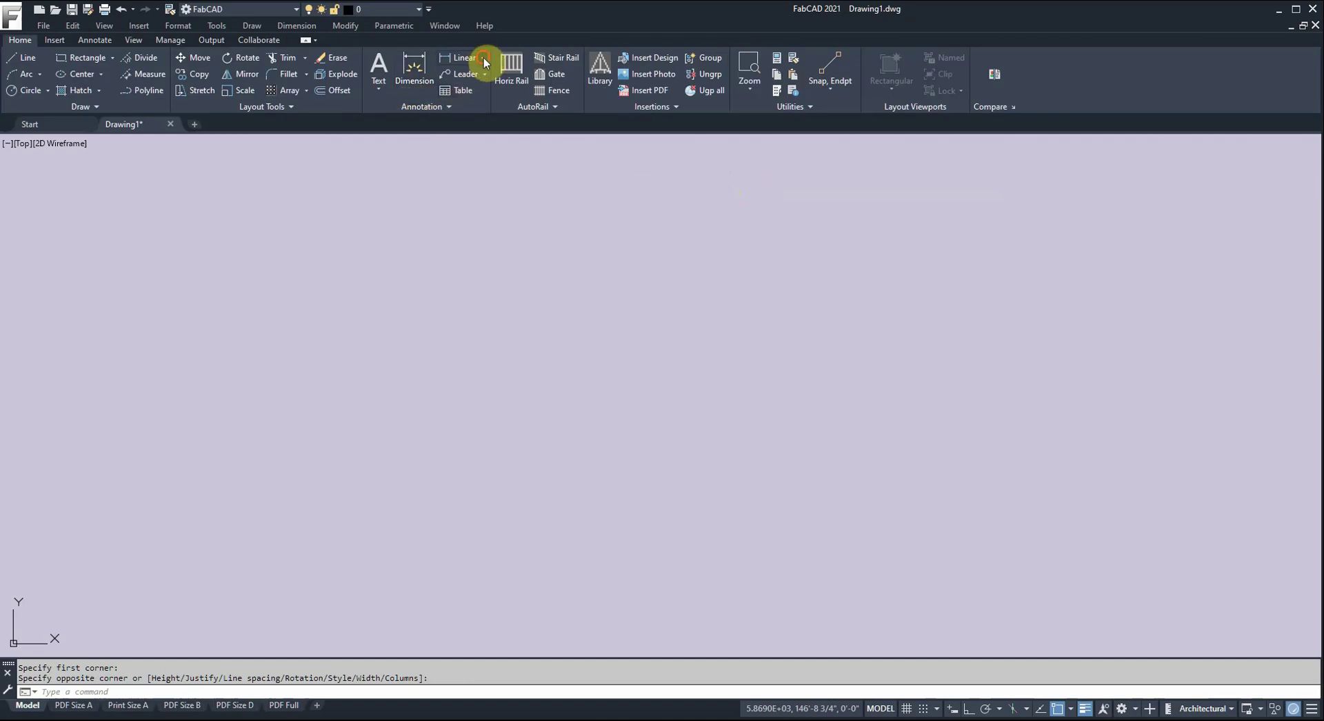
Step: Add a linear dimension of 30'-7 5/16" to the horizontal line
{"action": "left_click", "coordinate": [483, 57]}
{"action": "scroll", "coordinate": [589, 328], "scroll_direction": "down", "scroll_amount": 6}
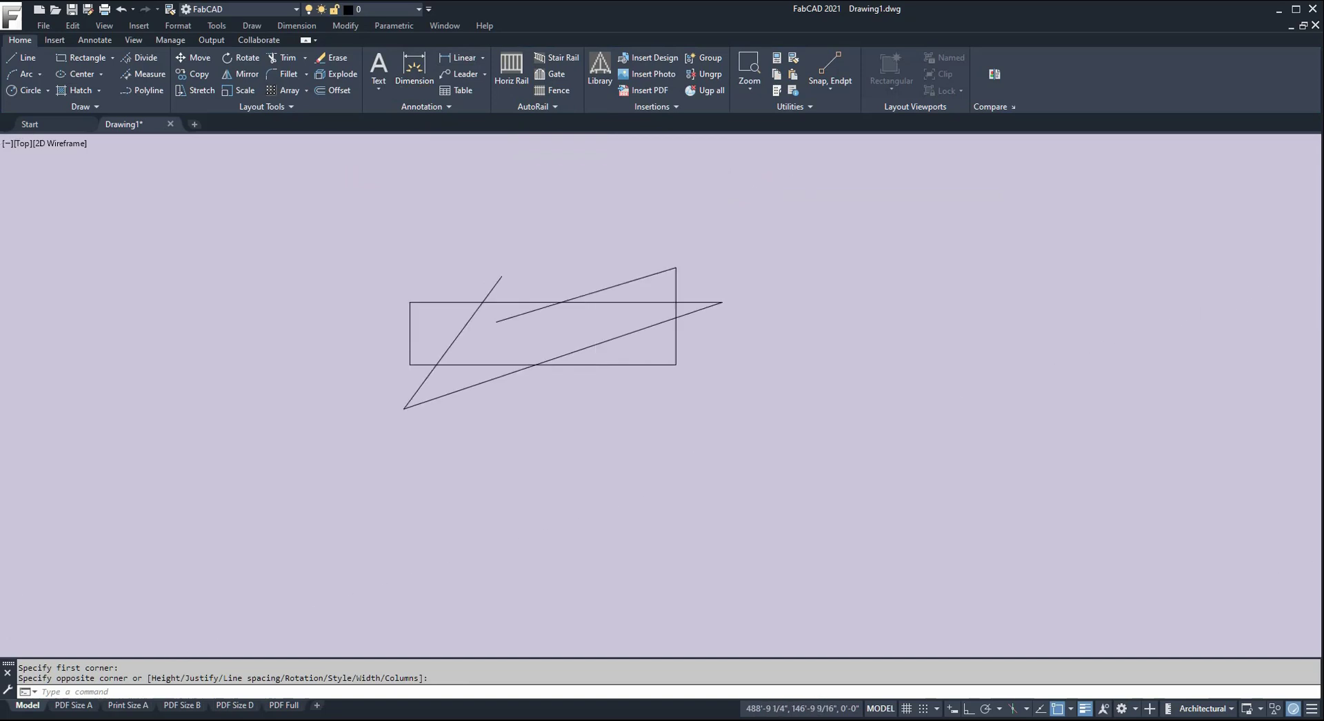
{"action": "scroll", "coordinate": [589, 330], "scroll_direction": "down", "scroll_amount": 2}
{"action": "left_click", "coordinate": [458, 59]}
{"action": "key", "text": "Return"}
{"action": "left_click", "coordinate": [493, 312]}
{"action": "left_click", "coordinate": [491, 299]}
Step: Add an aligned dimension of 18'-4 7/8" along the sloped line
{"action": "scroll", "coordinate": [562, 290], "scroll_direction": "up", "scroll_amount": 6}
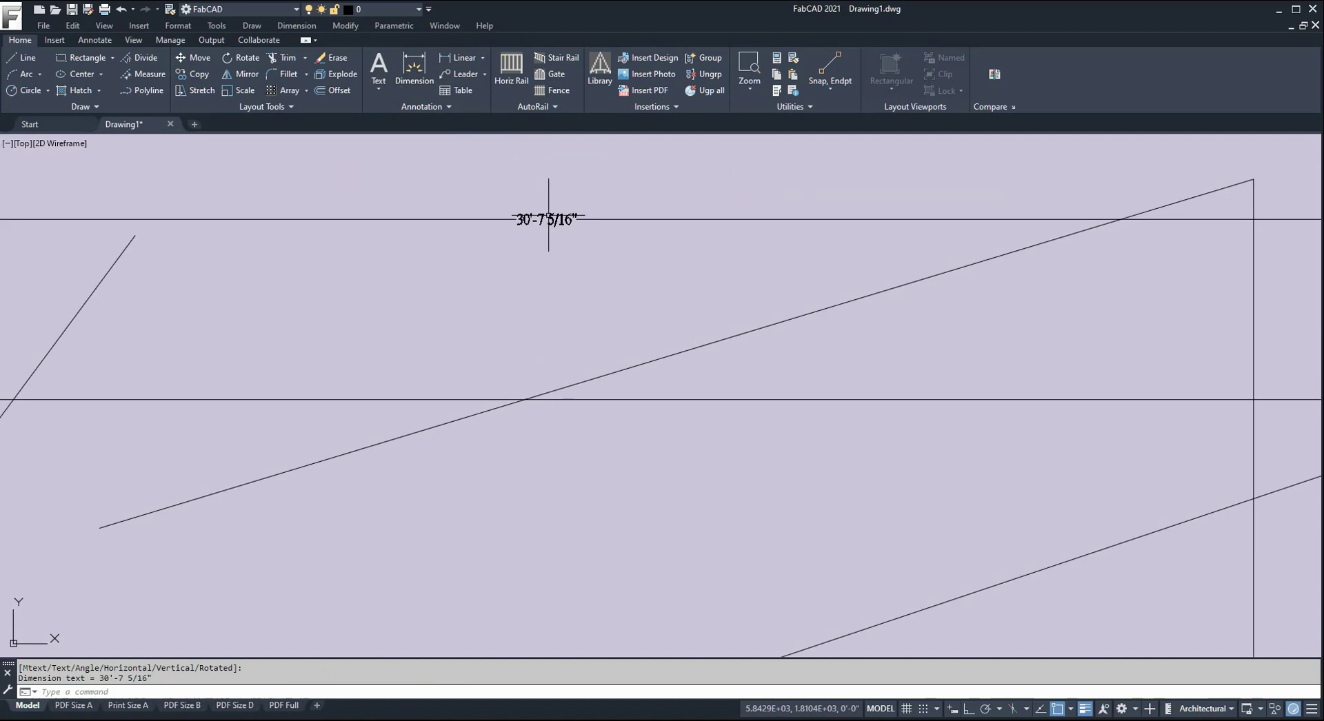
{"action": "scroll", "coordinate": [548, 219], "scroll_direction": "up", "scroll_amount": 2}
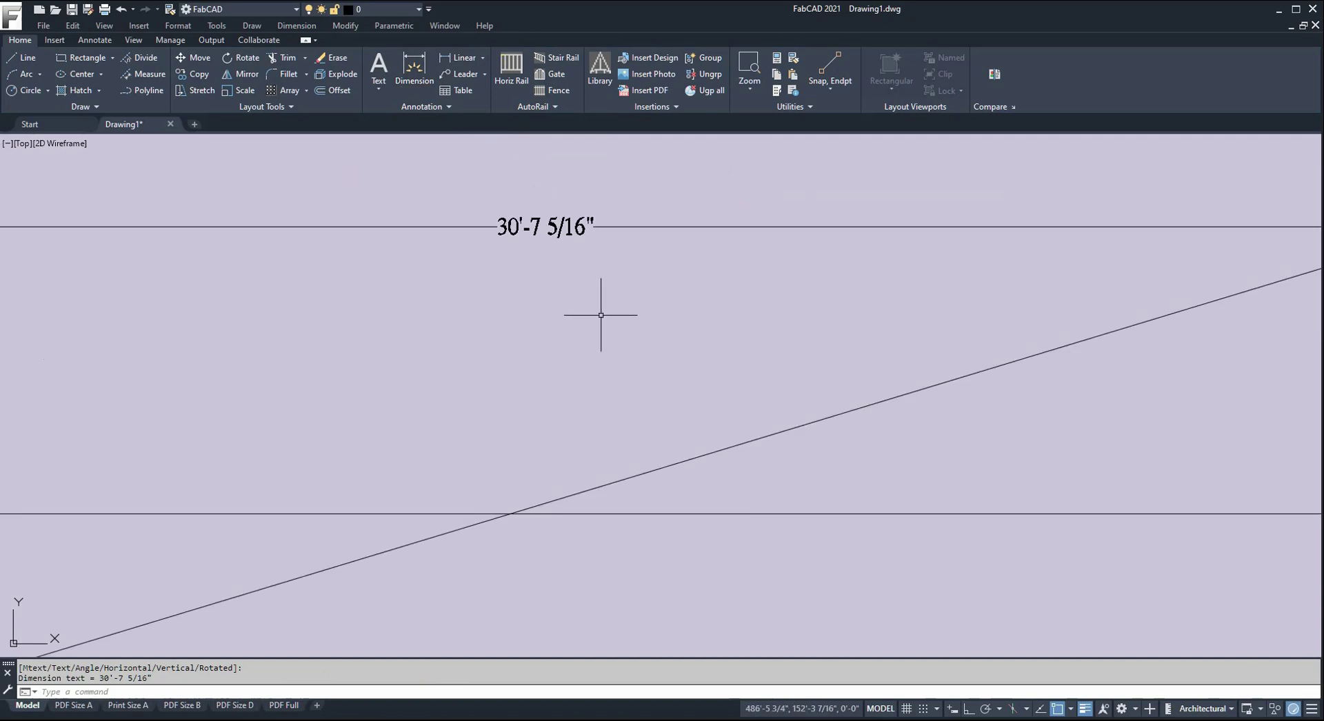
{"action": "left_click", "coordinate": [485, 64]}
{"action": "left_click", "coordinate": [461, 108]}
{"action": "key", "text": "Return"}
{"action": "left_click", "coordinate": [813, 413]}
{"action": "left_click", "coordinate": [774, 404]}
Step: Add a 53.5° angular dimension between the horizontal and sloped lines
{"action": "scroll", "coordinate": [777, 427], "scroll_direction": "down", "scroll_amount": 1}
{"action": "scroll", "coordinate": [777, 426], "scroll_direction": "down", "scroll_amount": 4}
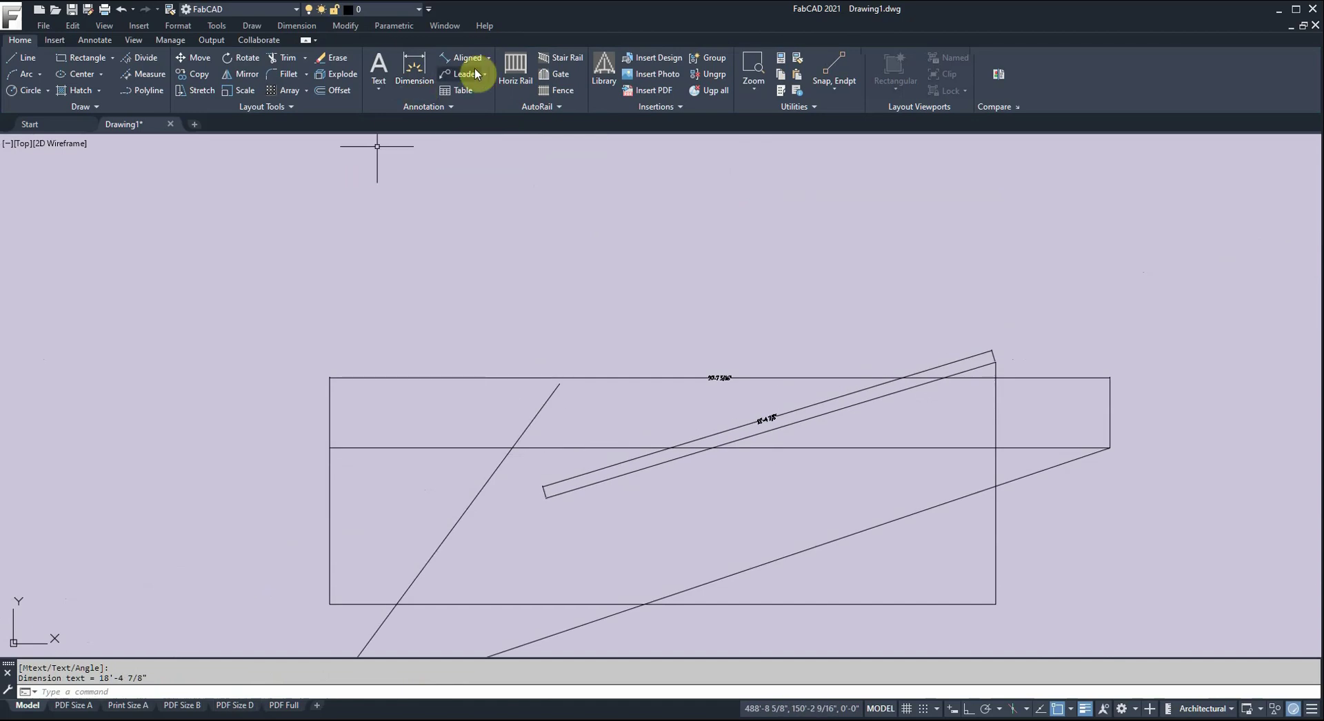
{"action": "left_click", "coordinate": [491, 58]}
{"action": "left_click", "coordinate": [464, 131]}
{"action": "left_click", "coordinate": [518, 447]}
{"action": "left_click", "coordinate": [522, 435]}
{"action": "left_click", "coordinate": [556, 419]}
{"action": "scroll", "coordinate": [558, 422], "scroll_direction": "up", "scroll_amount": 10}
{"action": "scroll", "coordinate": [544, 386], "scroll_direction": "down", "scroll_amount": 8}
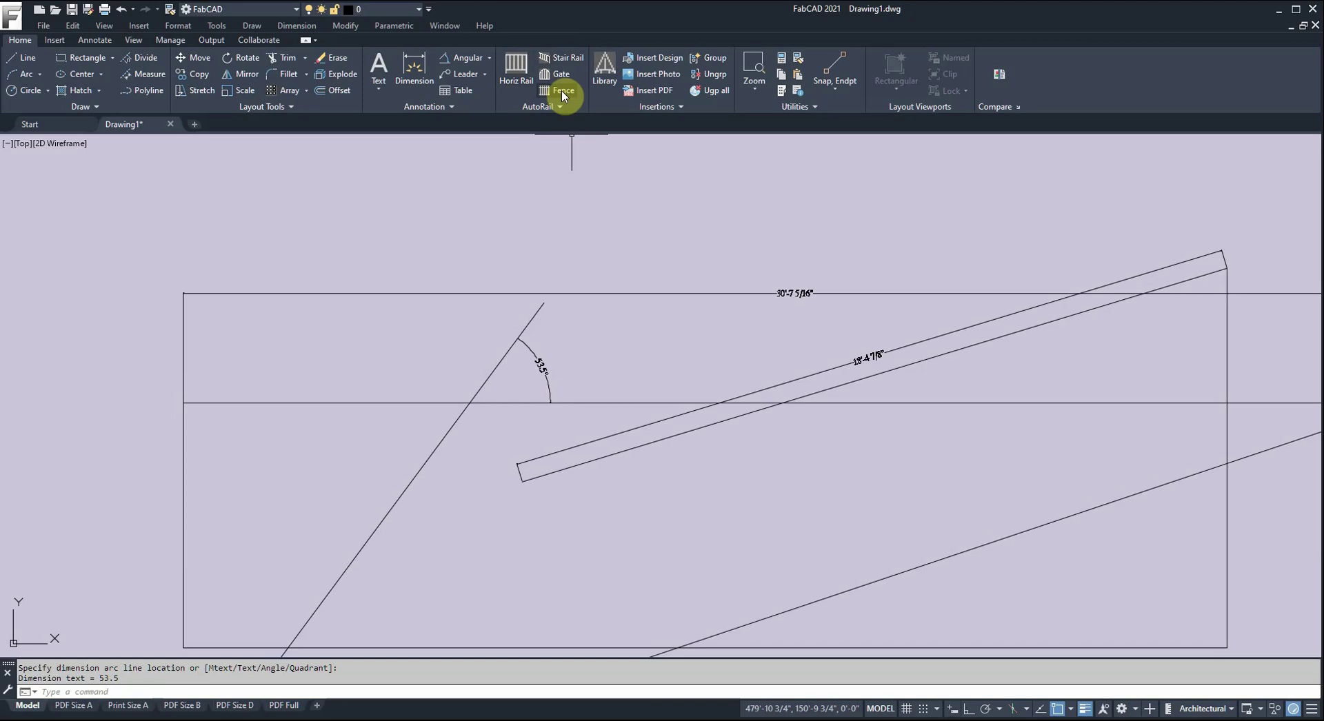
Step: Search the DesignCenter library files for '120' and bring up the options for 120.DWG
{"action": "left_click", "coordinate": [605, 69]}
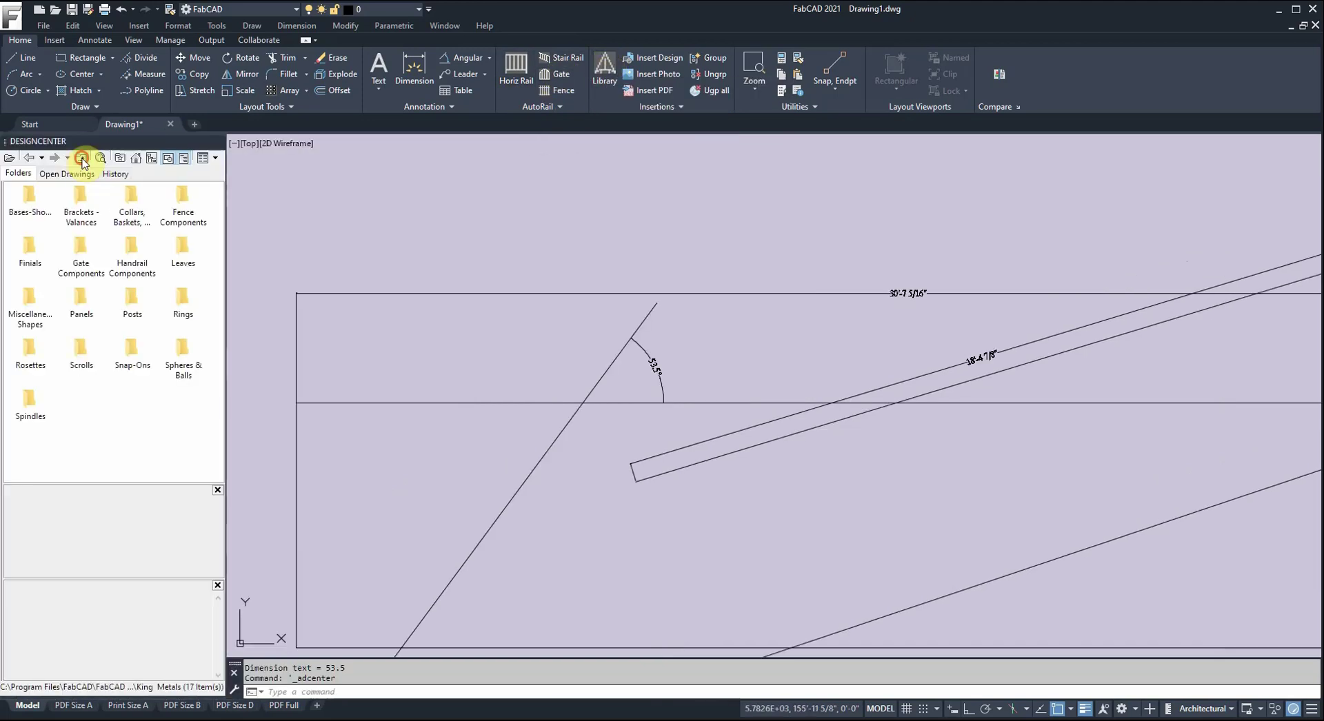
{"action": "left_click", "coordinate": [81, 158]}
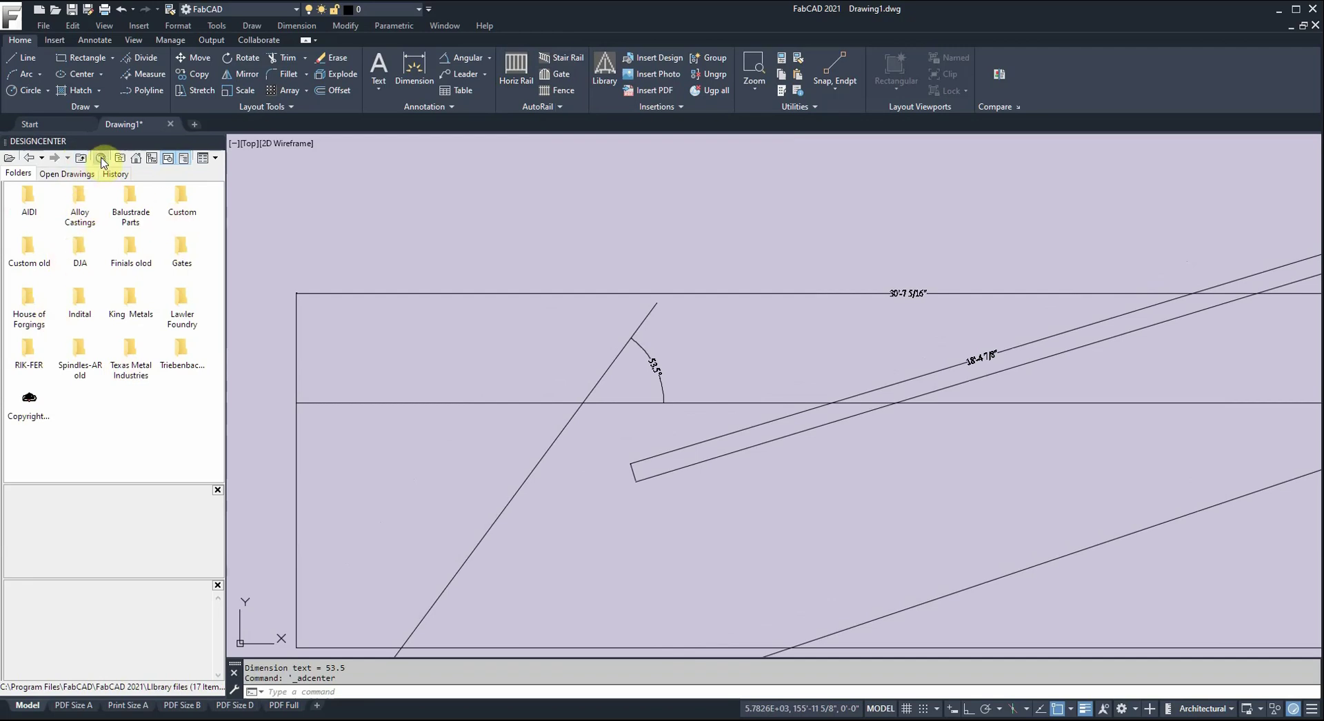
{"action": "left_click", "coordinate": [101, 159]}
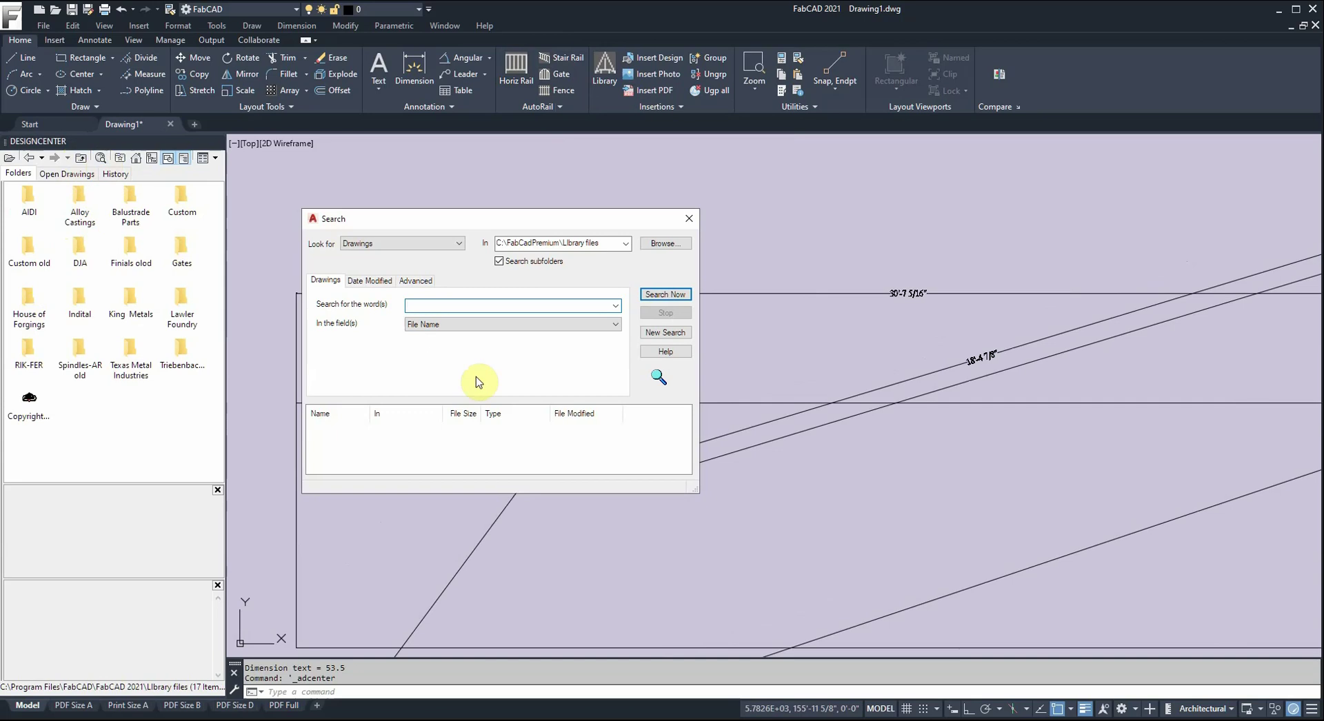
{"action": "left_click", "coordinate": [425, 306]}
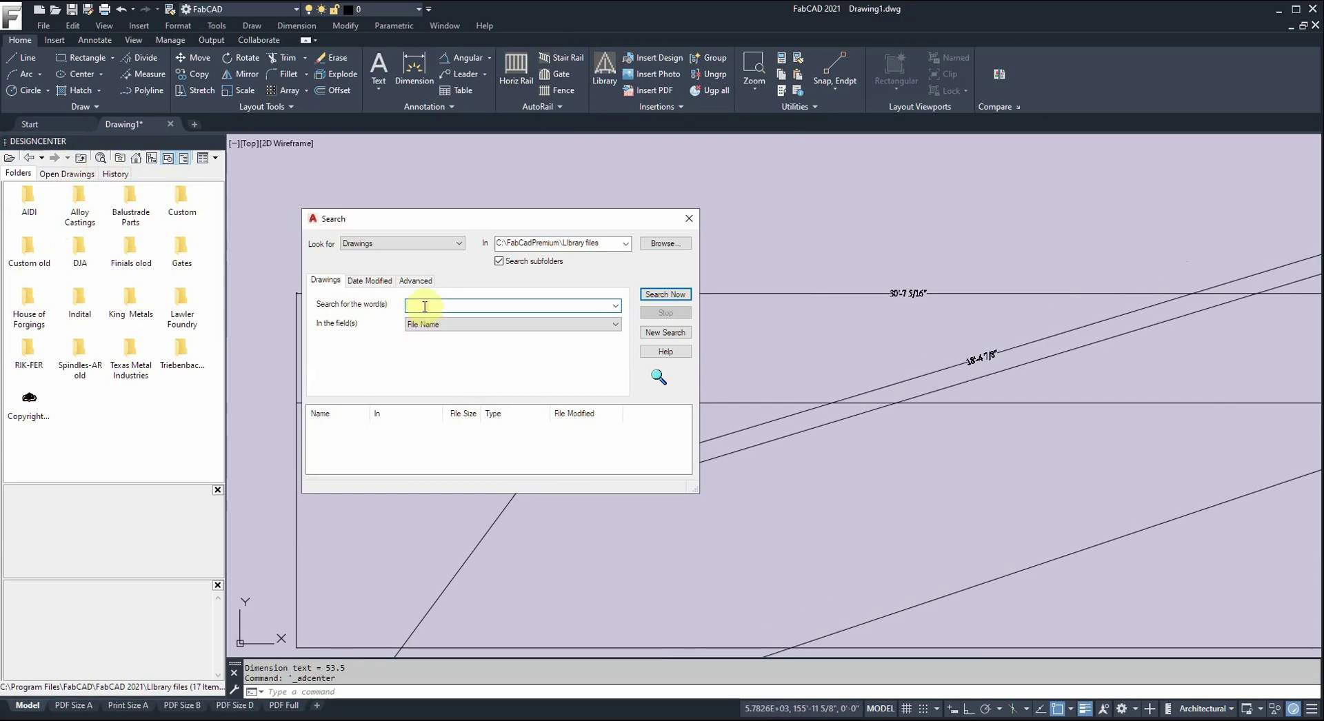
{"action": "type", "text": "120"}
{"action": "left_click", "coordinate": [674, 296]}
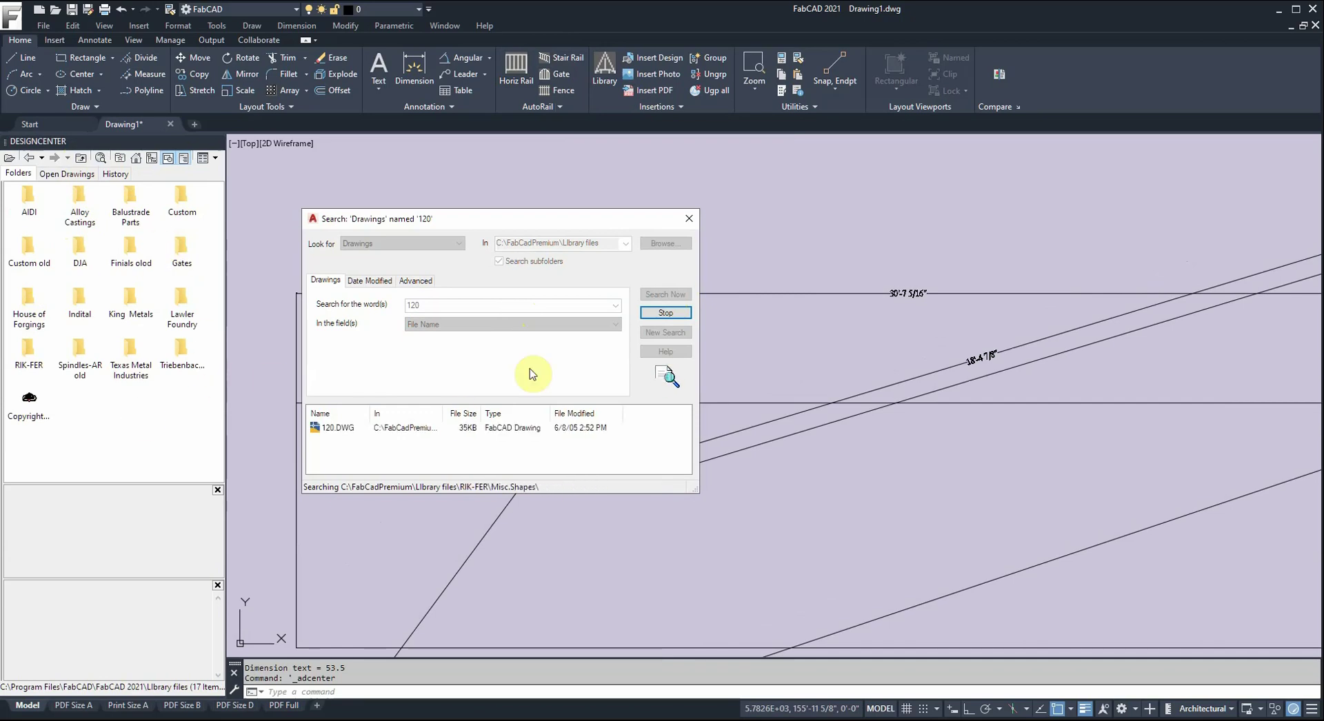
{"action": "left_click", "coordinate": [675, 313]}
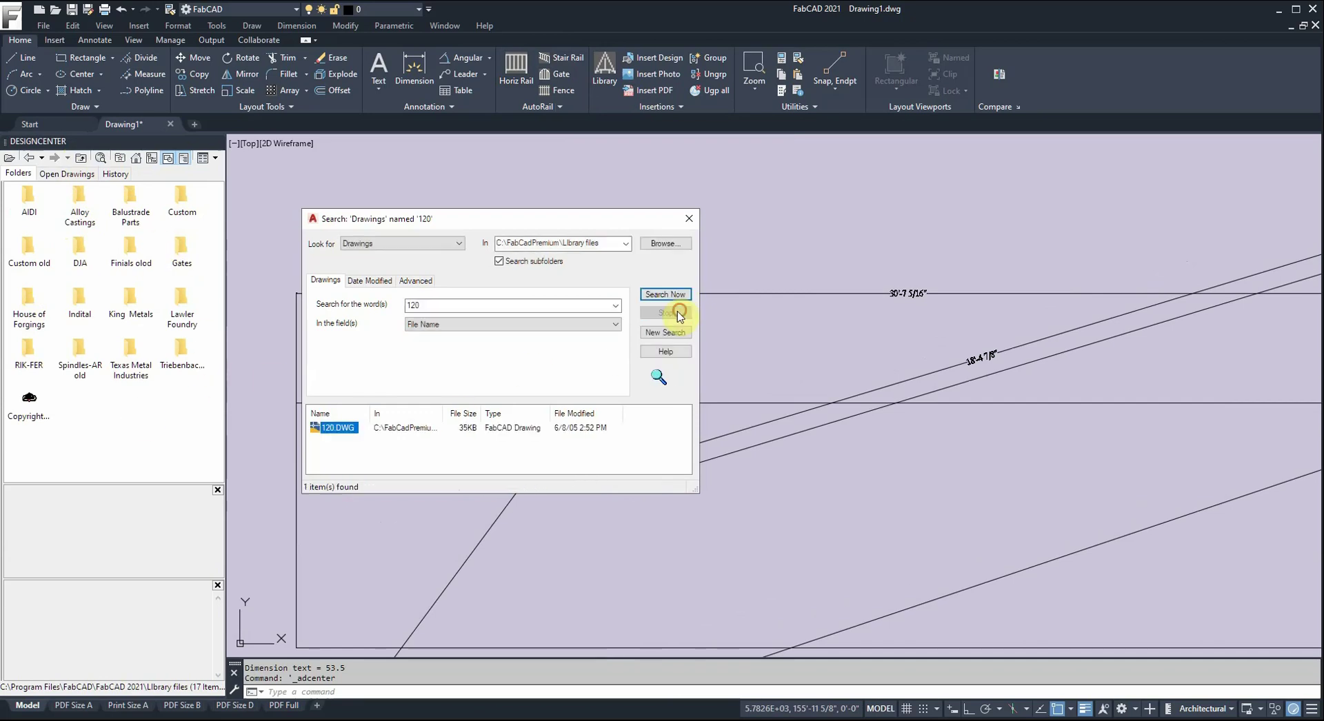
{"action": "right_click", "coordinate": [342, 432]}
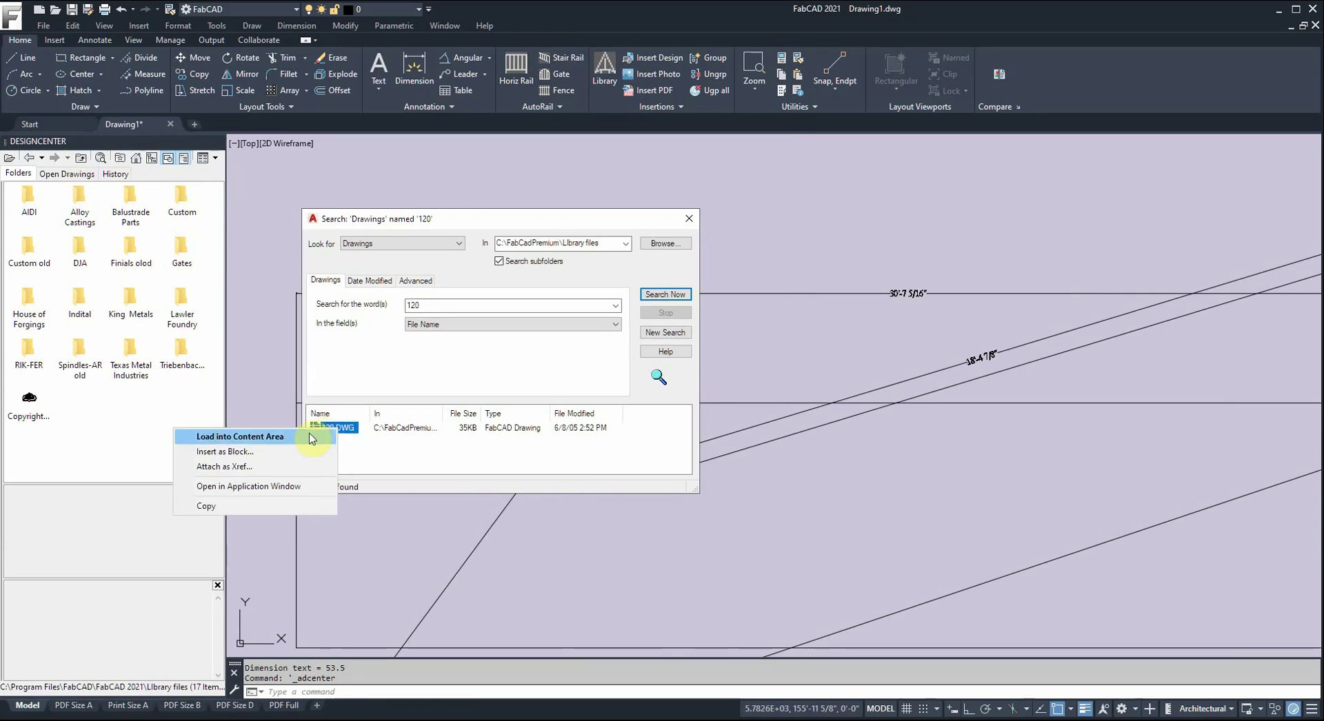
Step: Insert 120.DWG as a block, placing the finial above the dimensioned lines
{"action": "left_click", "coordinate": [235, 455]}
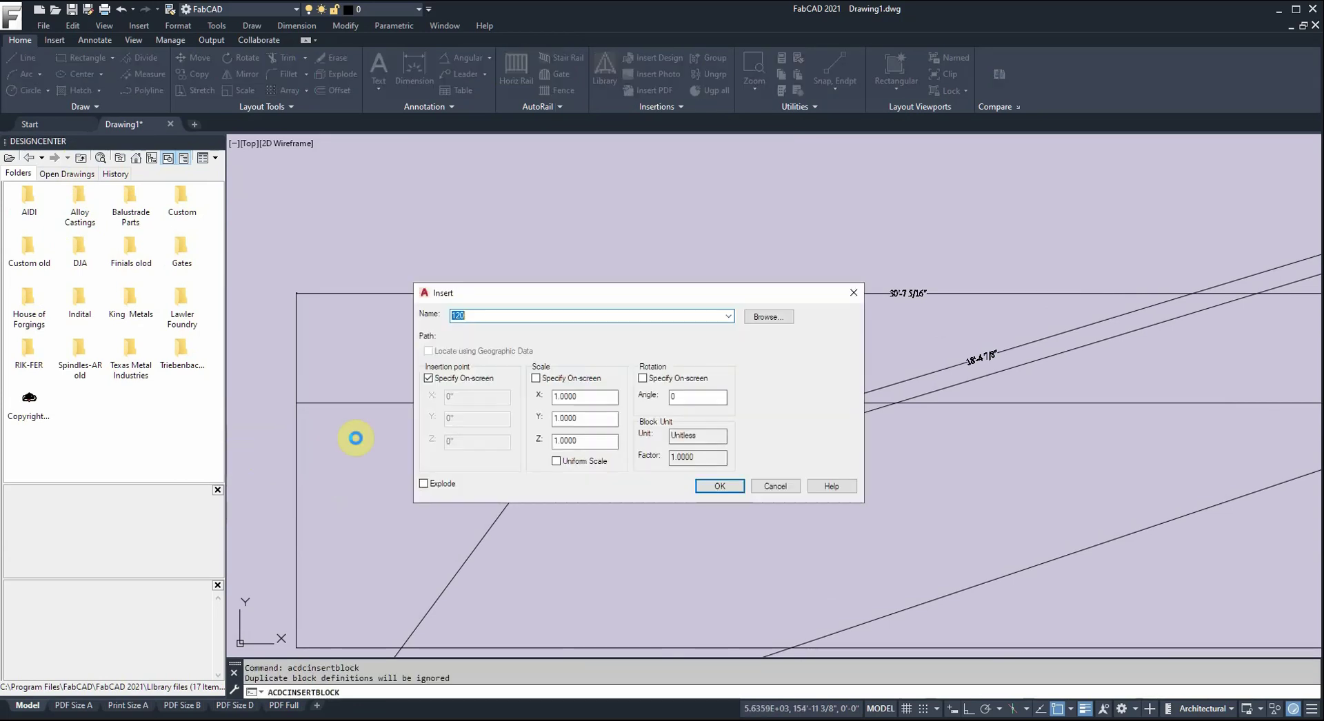
{"action": "left_click", "coordinate": [714, 484]}
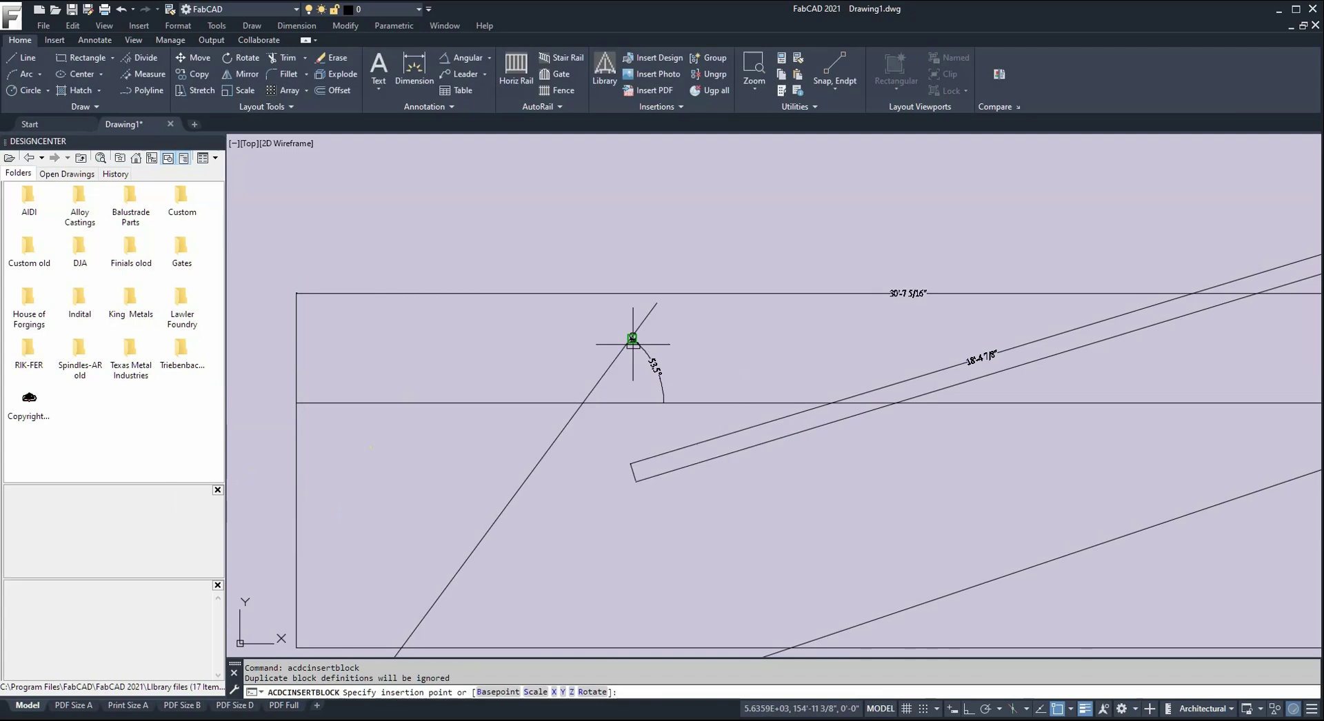
{"action": "left_click", "coordinate": [591, 245]}
{"action": "scroll", "coordinate": [591, 246], "scroll_direction": "up", "scroll_amount": 5}
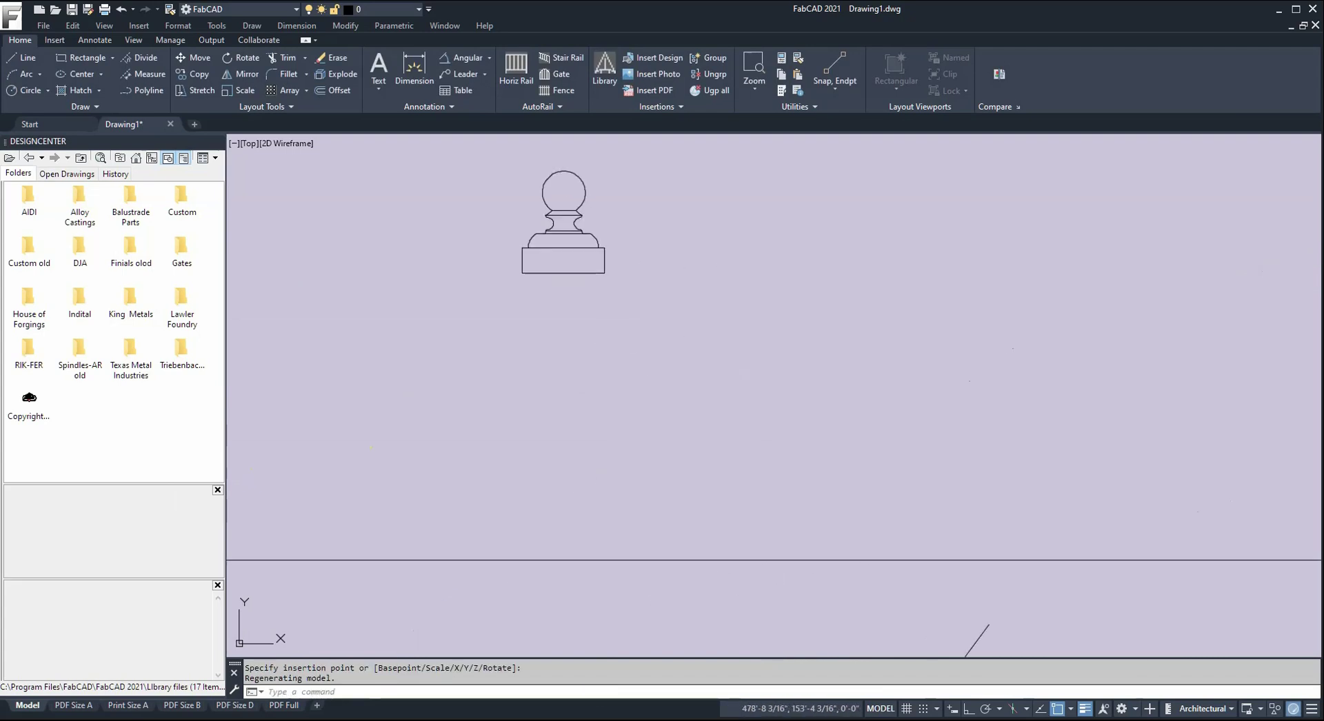
{"action": "scroll", "coordinate": [576, 287], "scroll_direction": "down", "scroll_amount": 2}
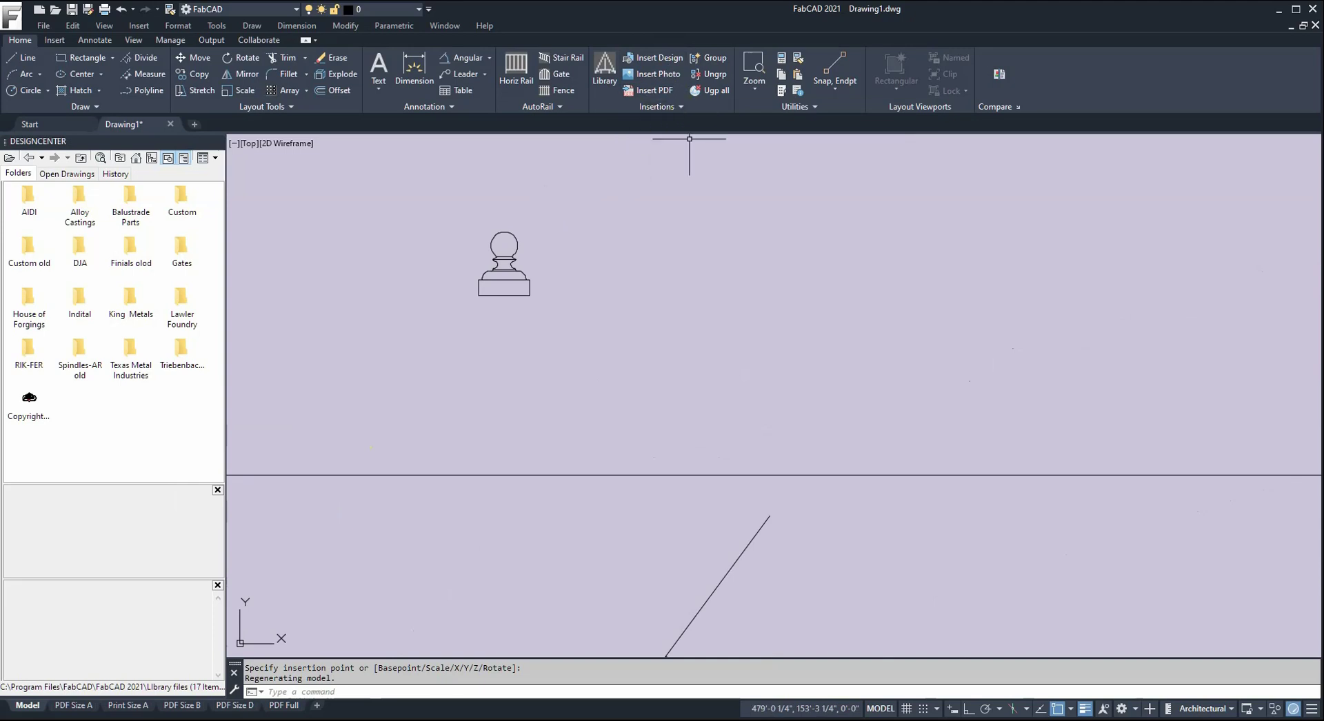
{"action": "left_click", "coordinate": [680, 106]}
Step: Zoom and pan the view to frame the dimensioned lines and the 120 finial block
{"action": "left_click", "coordinate": [756, 94]}
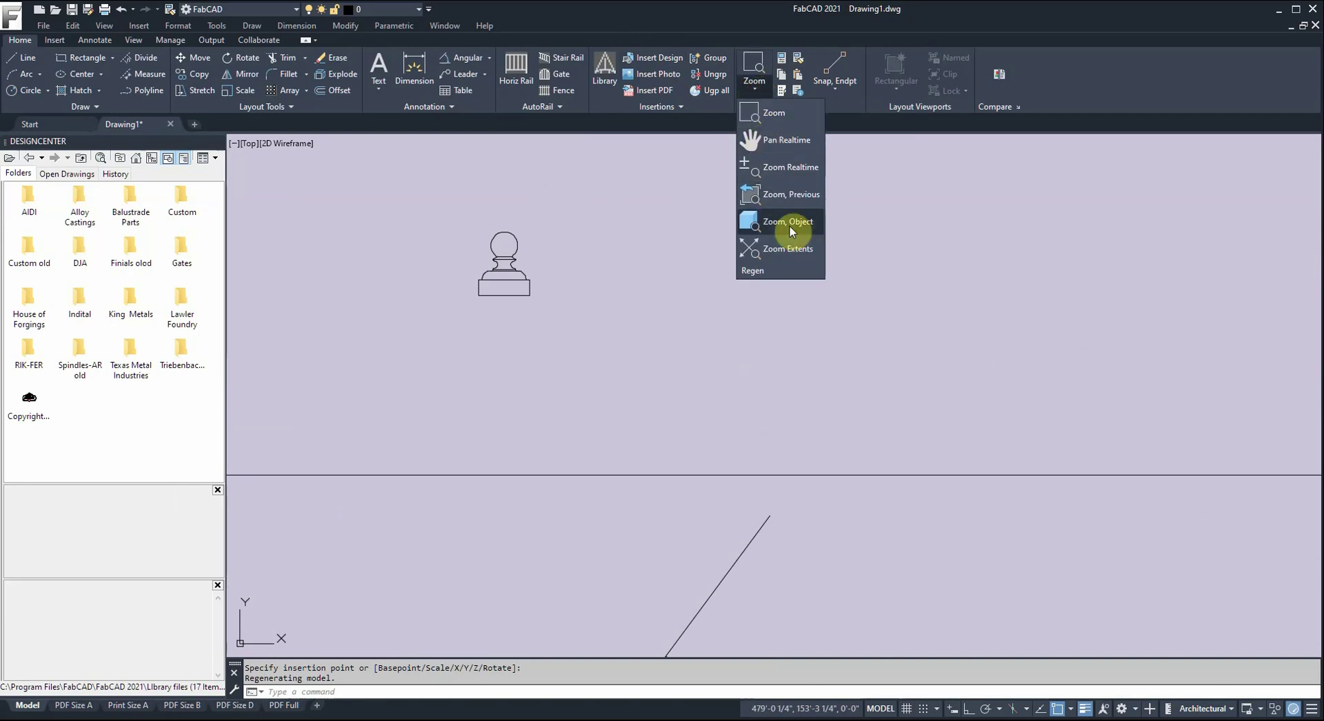
{"action": "left_click", "coordinate": [649, 225]}
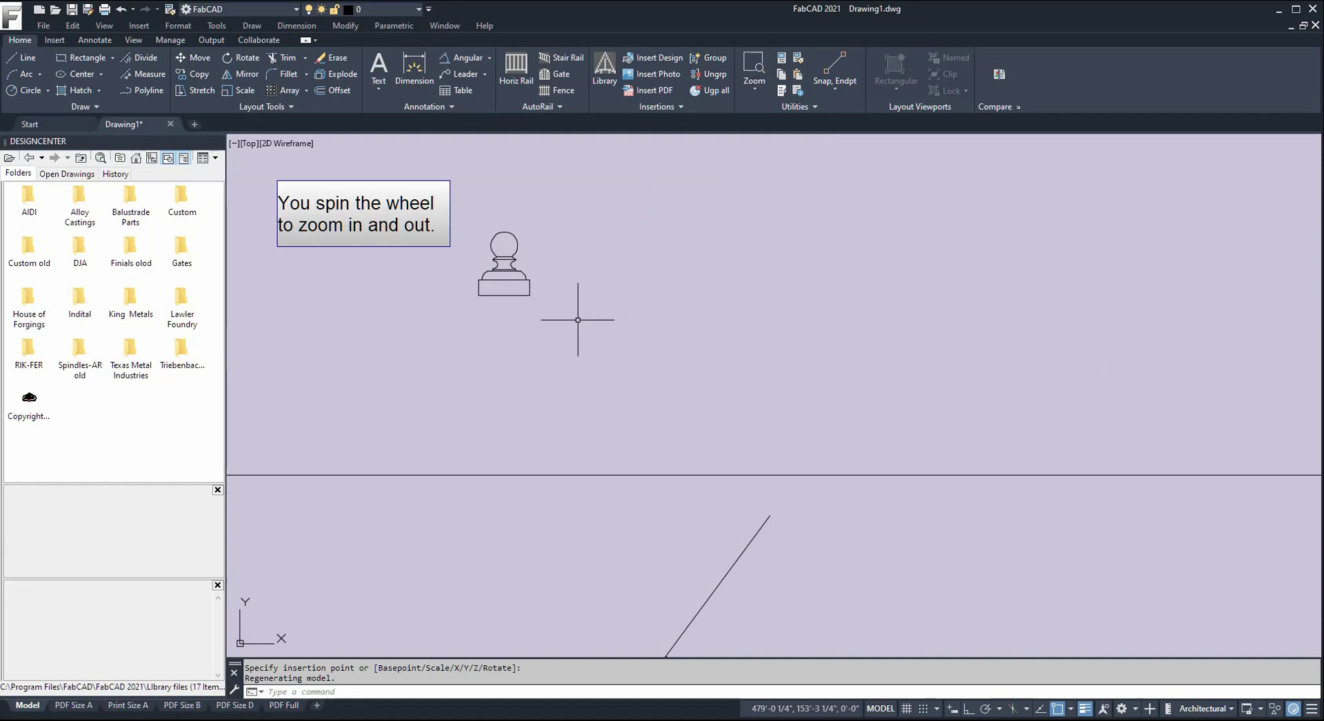
{"action": "scroll", "coordinate": [1035, 421], "scroll_direction": "down", "scroll_amount": 8}
{"action": "scroll", "coordinate": [1037, 447], "scroll_direction": "up", "scroll_amount": 5}
{"action": "scroll", "coordinate": [1038, 447], "scroll_direction": "up", "scroll_amount": 3}
{"action": "mouse_move", "coordinate": [821, 474]}
{"action": "middle_mouse_down"}
{"action": "mouse_move", "coordinate": [878, 422]}
{"action": "mouse_move", "coordinate": [1092, 343]}
{"action": "mouse_move", "coordinate": [1025, 289]}
{"action": "mouse_move", "coordinate": [757, 411]}
{"action": "mouse_move", "coordinate": [771, 313]}
{"action": "mouse_move", "coordinate": [757, 338]}
{"action": "middle_mouse_up"}
{"action": "scroll", "coordinate": [758, 338], "scroll_direction": "down", "scroll_amount": 2}
{"action": "middle_click", "coordinate": [758, 359]}
{"action": "middle_click", "coordinate": [758, 359]}
{"action": "scroll", "coordinate": [852, 399], "scroll_direction": "up", "scroll_amount": 2}
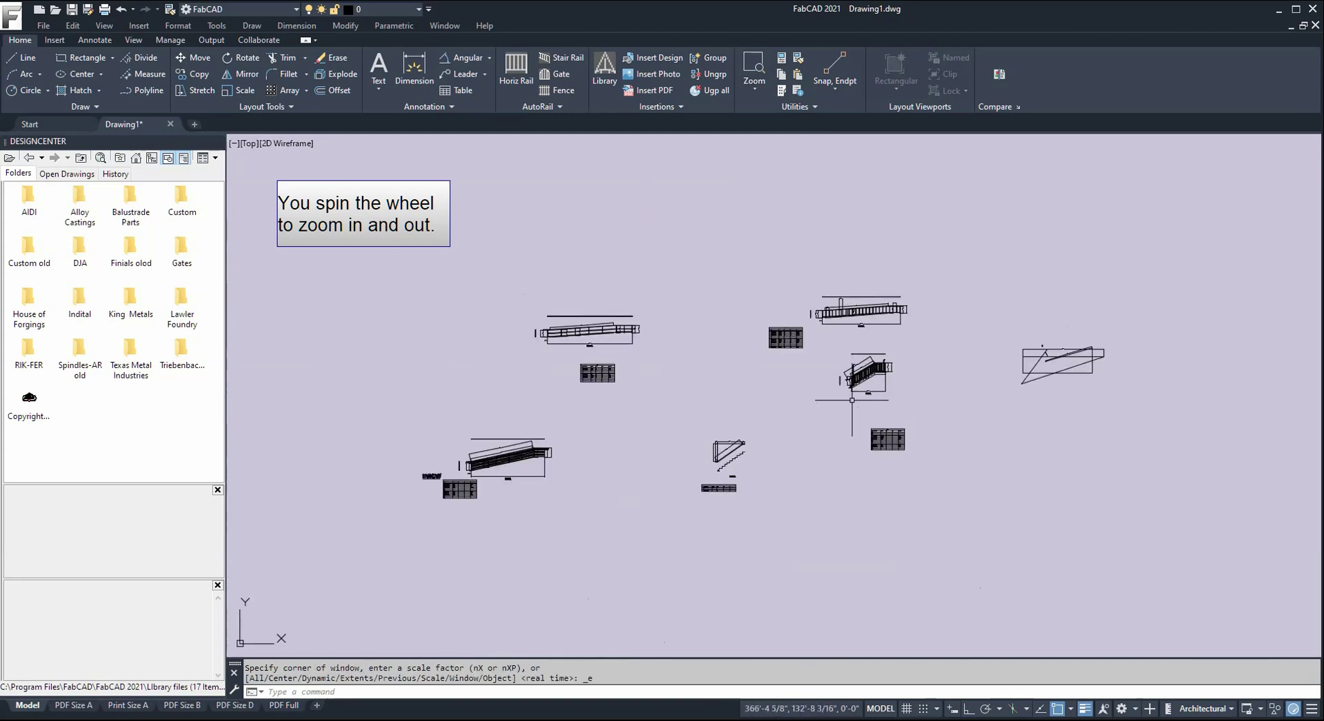
{"action": "scroll", "coordinate": [1069, 360], "scroll_direction": "up", "scroll_amount": 1}
{"action": "scroll", "coordinate": [954, 343], "scroll_direction": "up", "scroll_amount": 3}
{"action": "scroll", "coordinate": [1043, 348], "scroll_direction": "up", "scroll_amount": 3}
{"action": "scroll", "coordinate": [1042, 348], "scroll_direction": "down", "scroll_amount": 2}
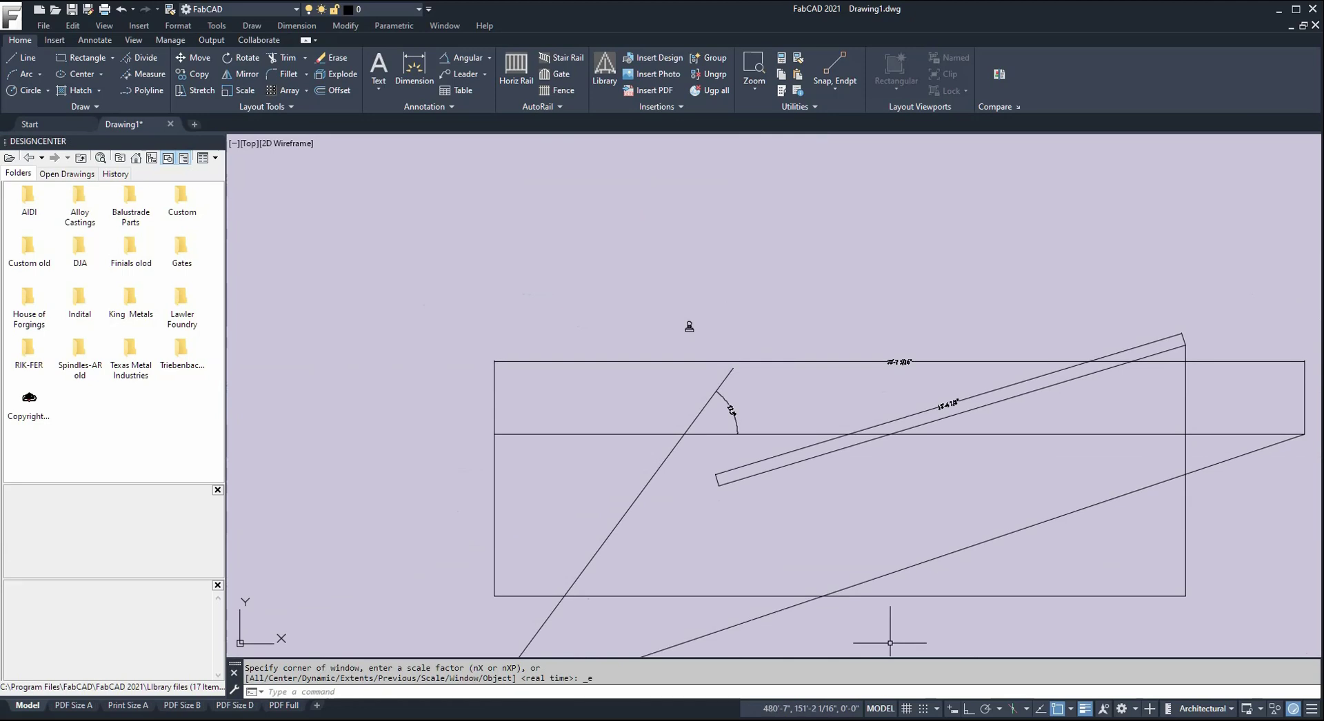
{"action": "left_click", "coordinate": [781, 92]}
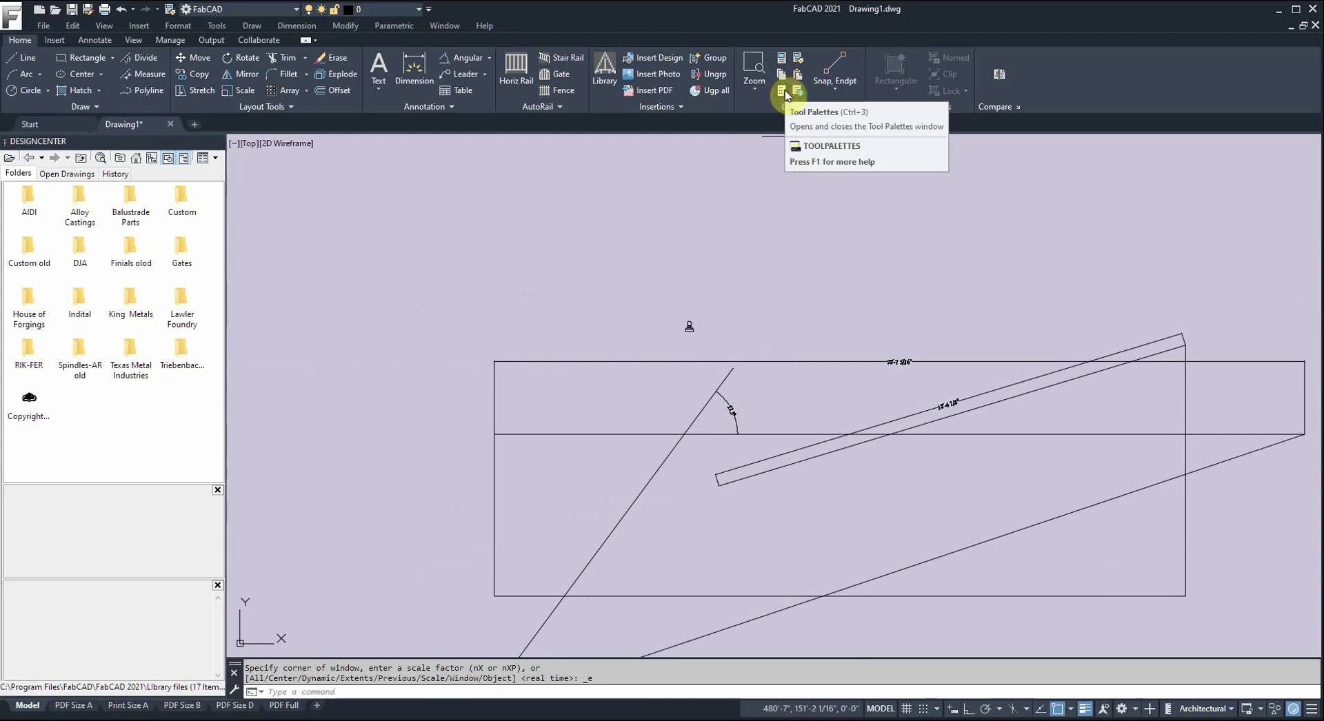
Step: Browse the Structural, Custom and Mechanical tool palettes, close them, and show the snap modes list
{"action": "left_click", "coordinate": [784, 91]}
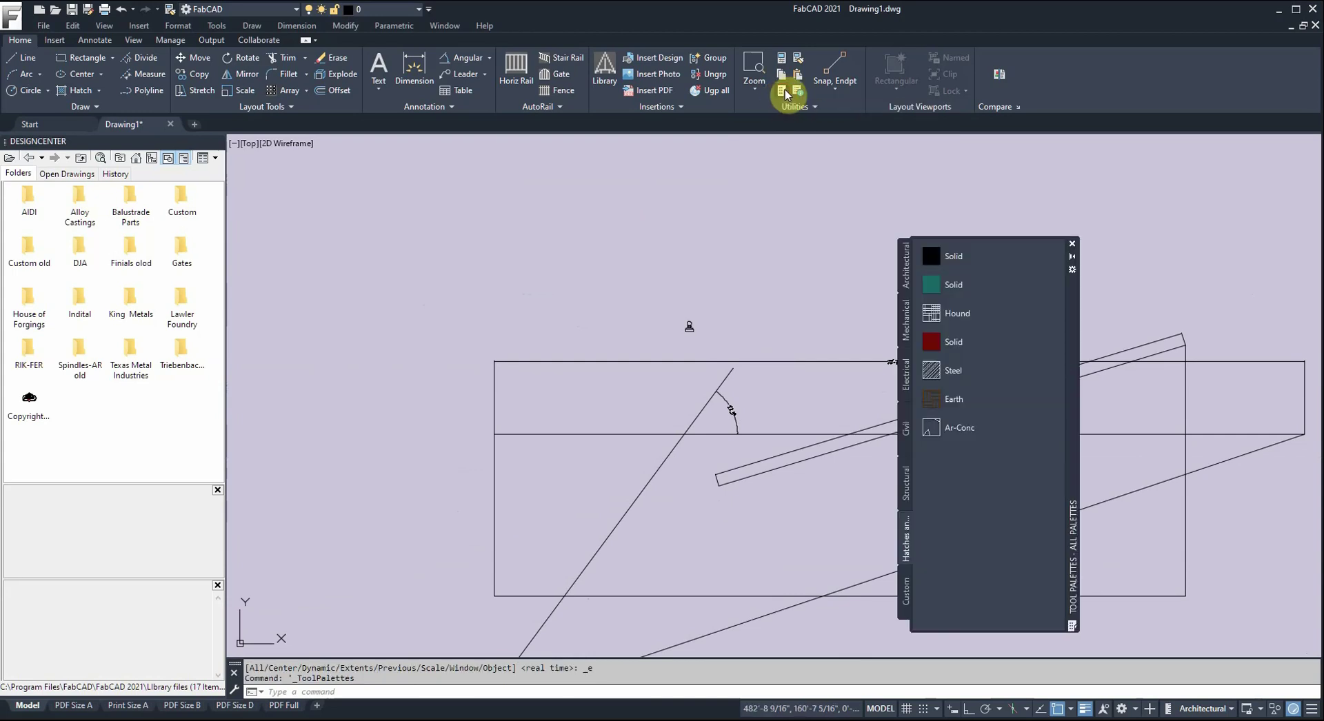
{"action": "left_click", "coordinate": [906, 492]}
{"action": "left_click", "coordinate": [906, 592]}
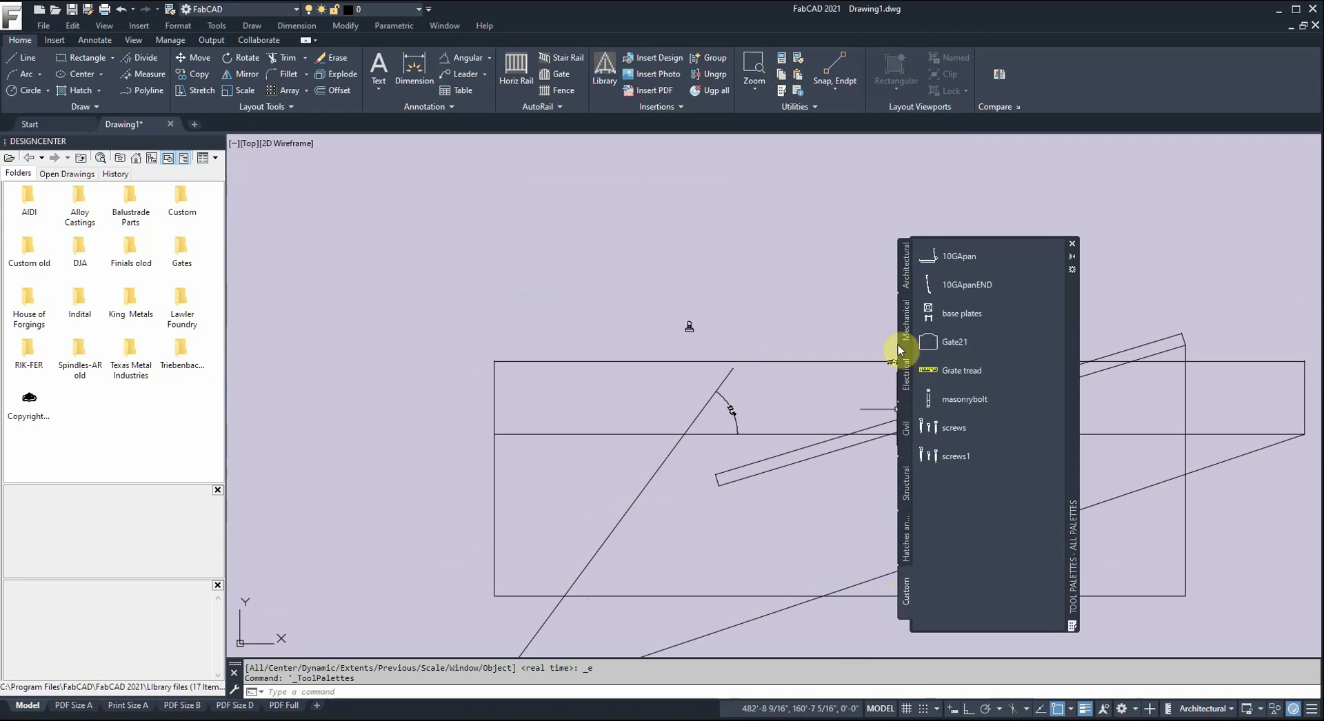
{"action": "left_click", "coordinate": [907, 322]}
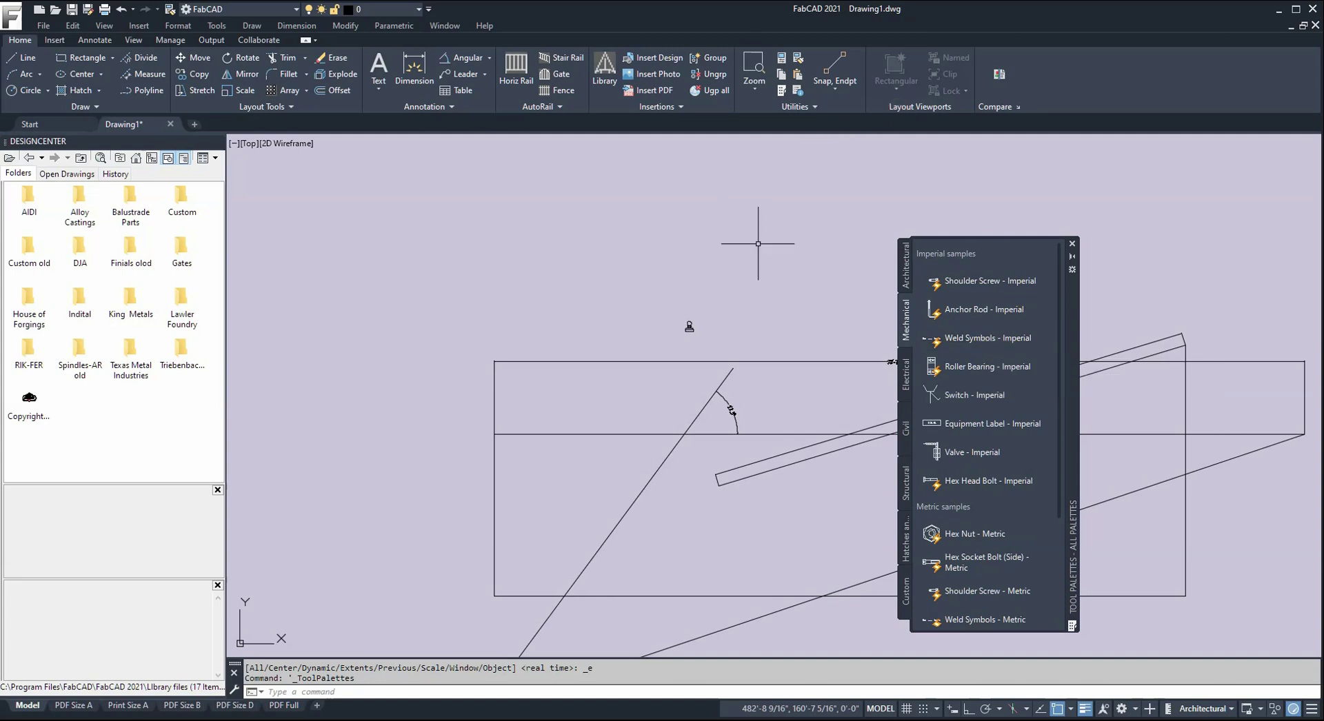
{"action": "left_click", "coordinate": [1073, 248]}
{"action": "left_click", "coordinate": [836, 91]}
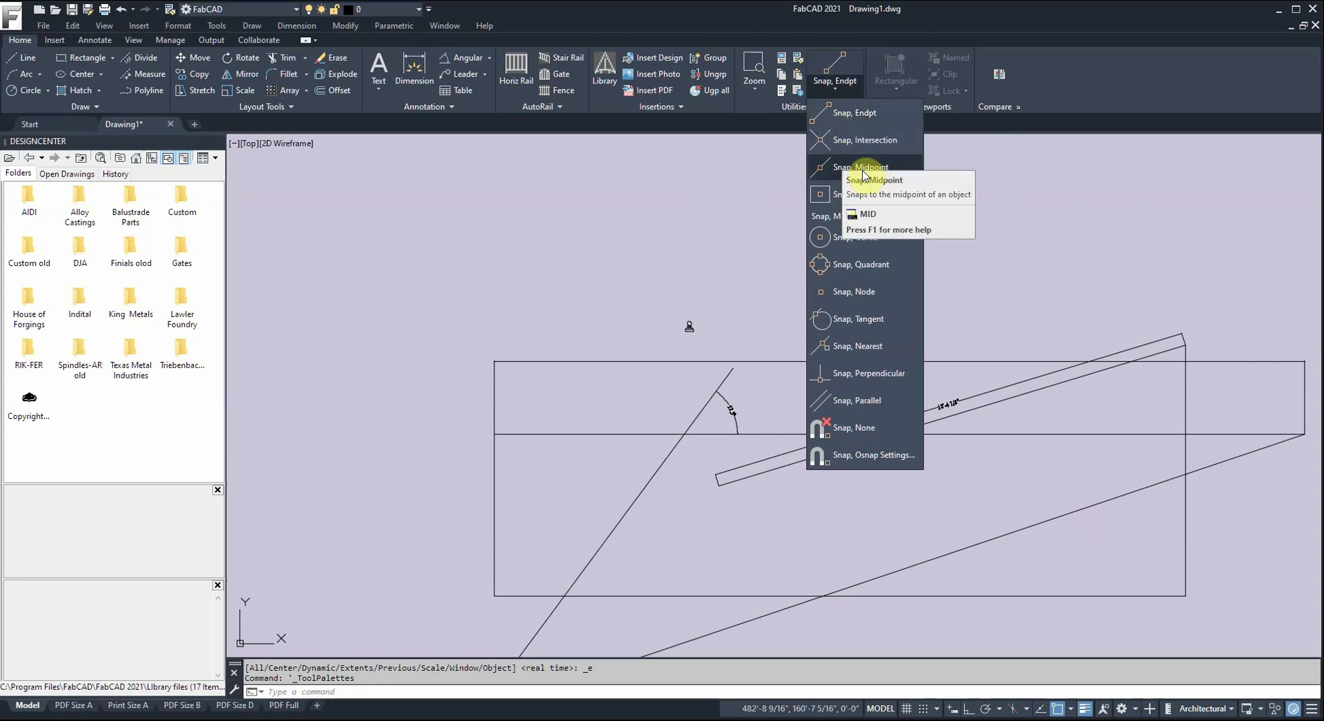
Step: Draw a line from the slanted line's midpoint out to the left using Midpoint snap
{"action": "left_click", "coordinate": [25, 60]}
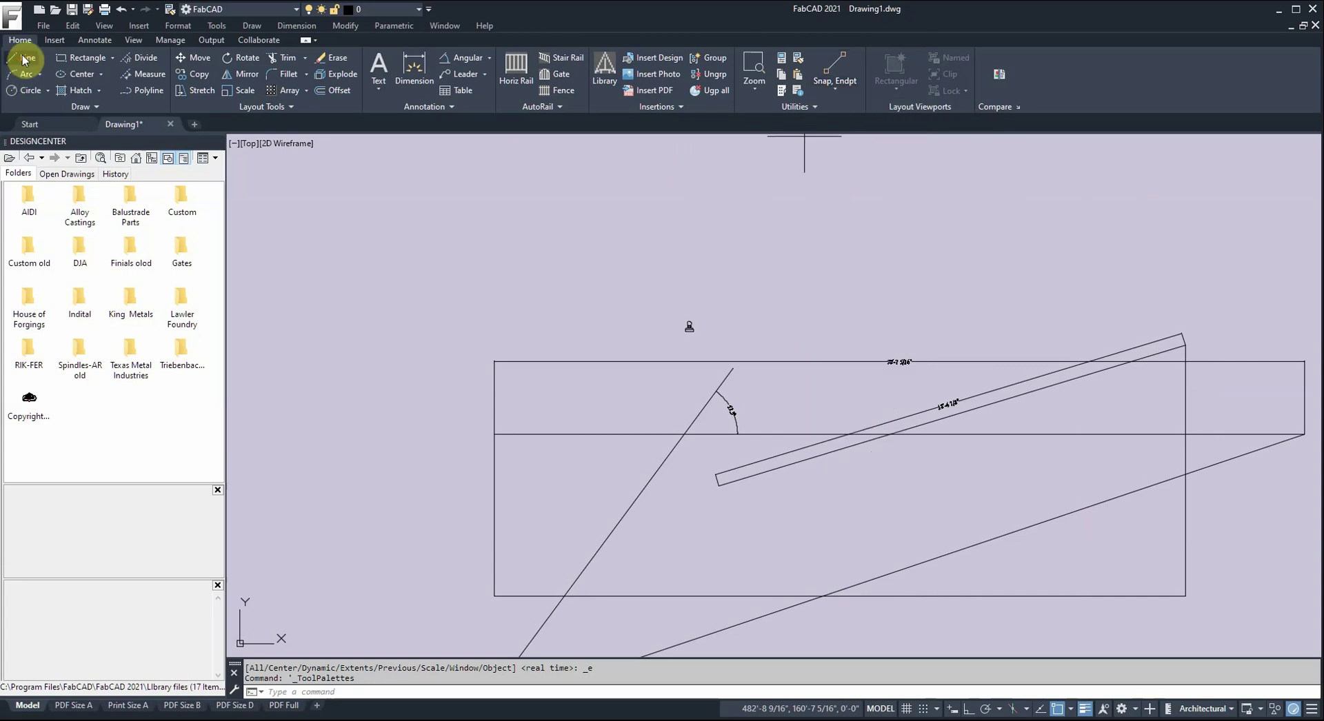
{"action": "left_click", "coordinate": [835, 91]}
{"action": "left_click", "coordinate": [829, 168]}
{"action": "left_click", "coordinate": [592, 549]}
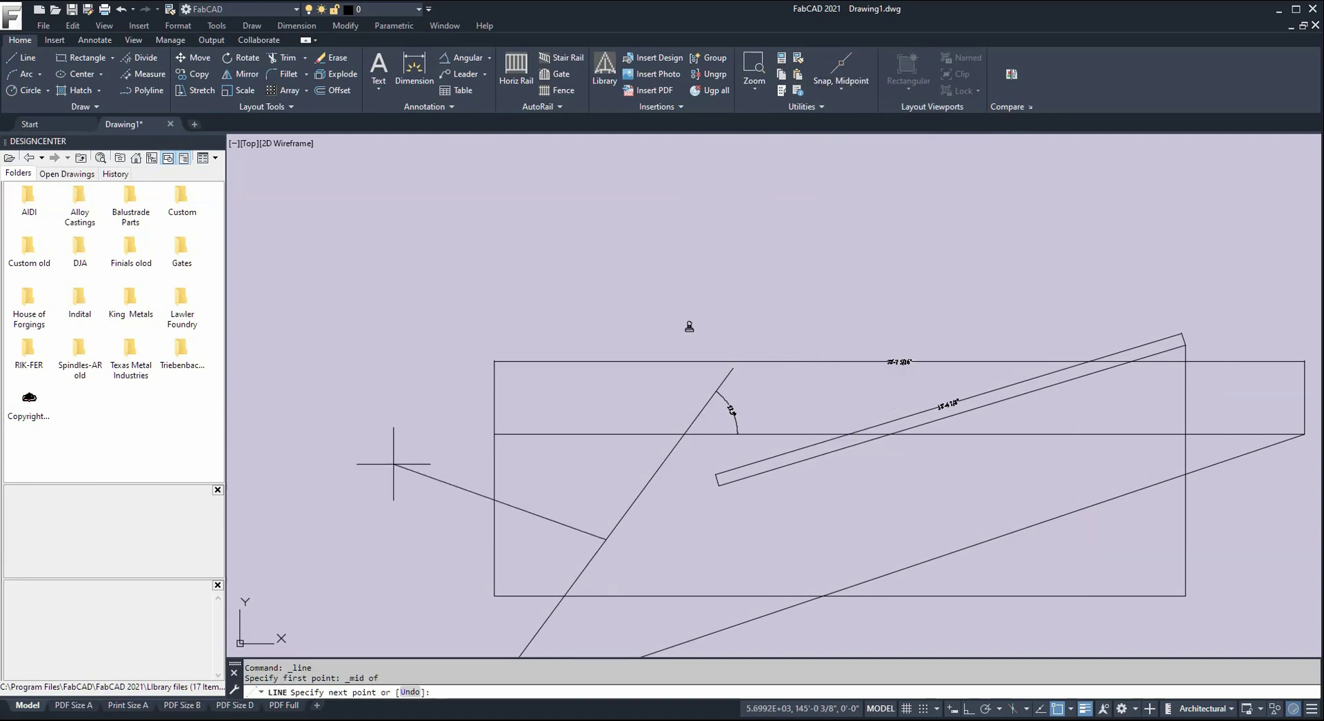
{"action": "left_click", "coordinate": [372, 440]}
{"action": "key", "text": "Return"}
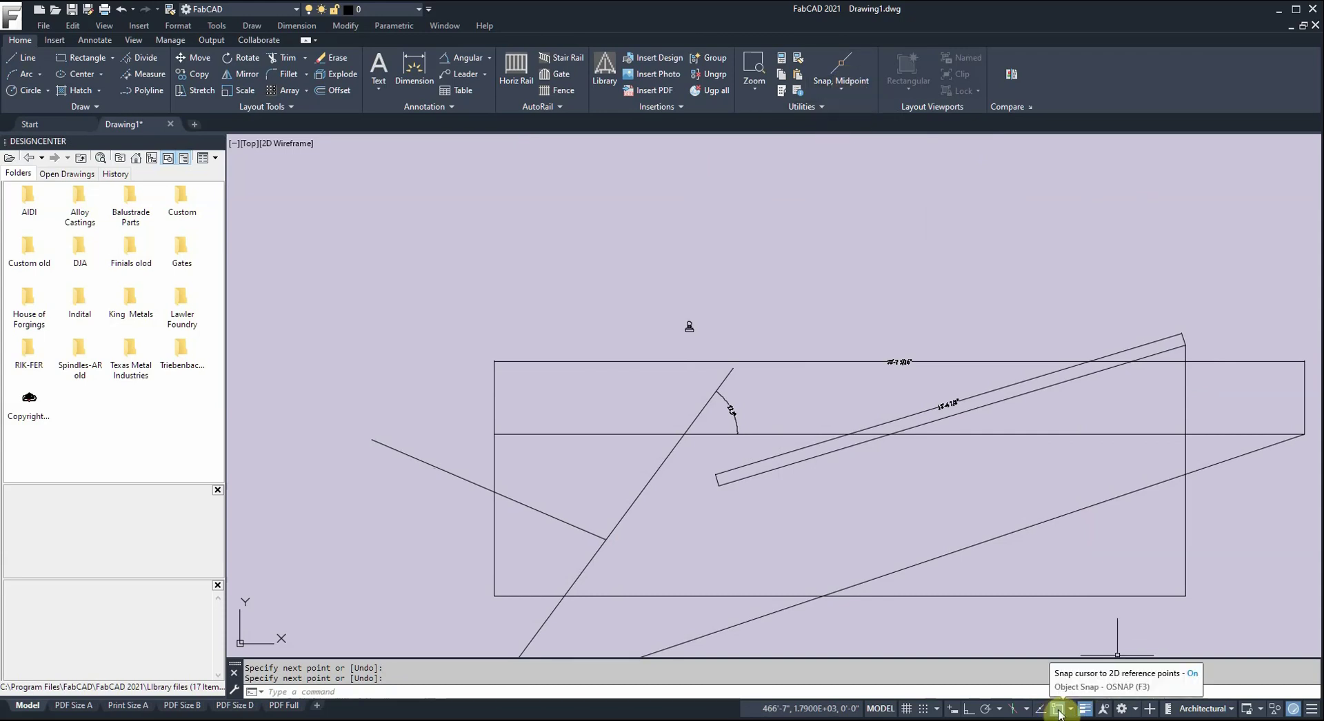
Step: Draw a short line starting on the lower diagonal
{"action": "left_click", "coordinate": [1071, 710]}
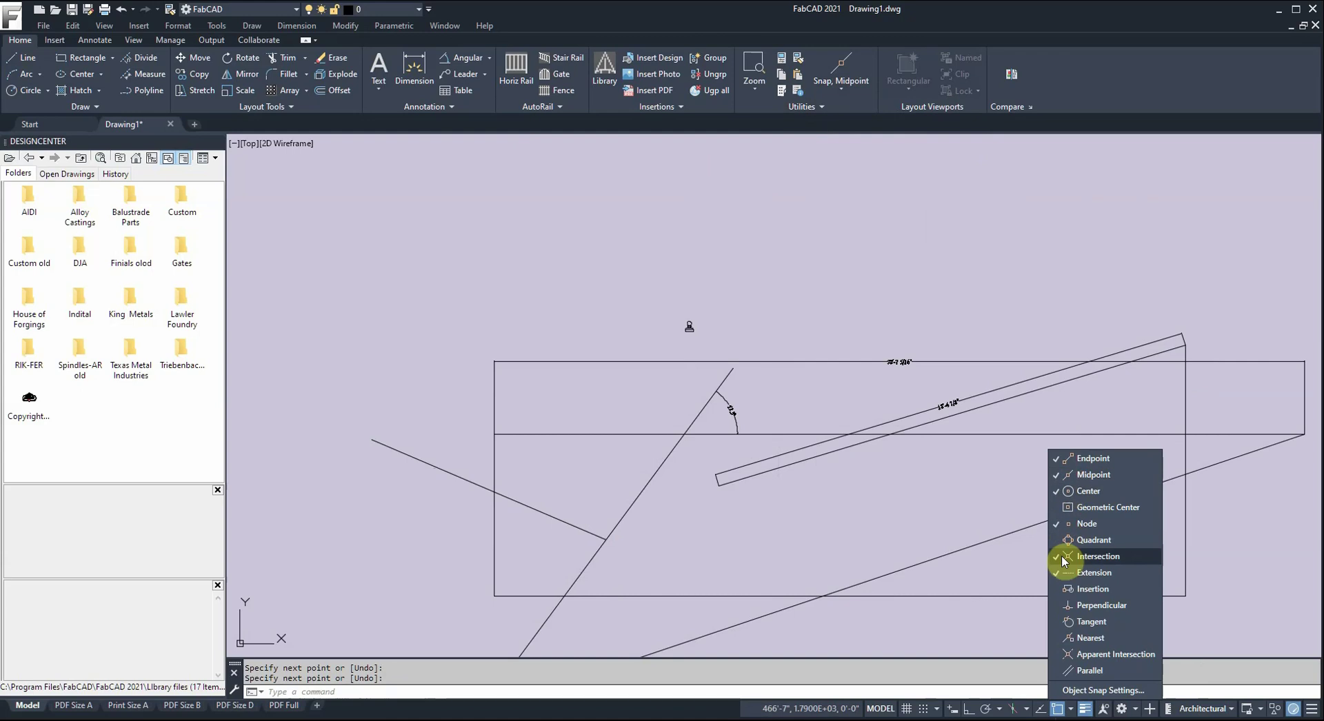
{"action": "left_click", "coordinate": [957, 591]}
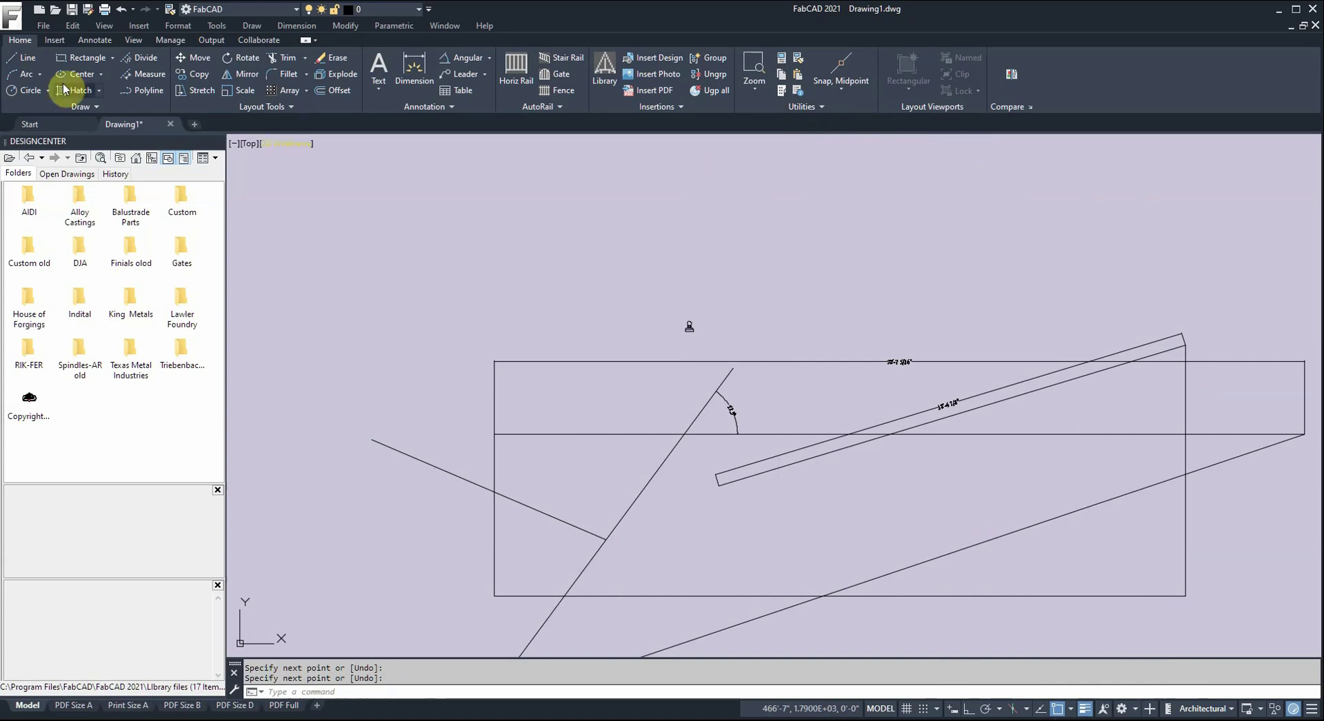
{"action": "left_click", "coordinate": [23, 57]}
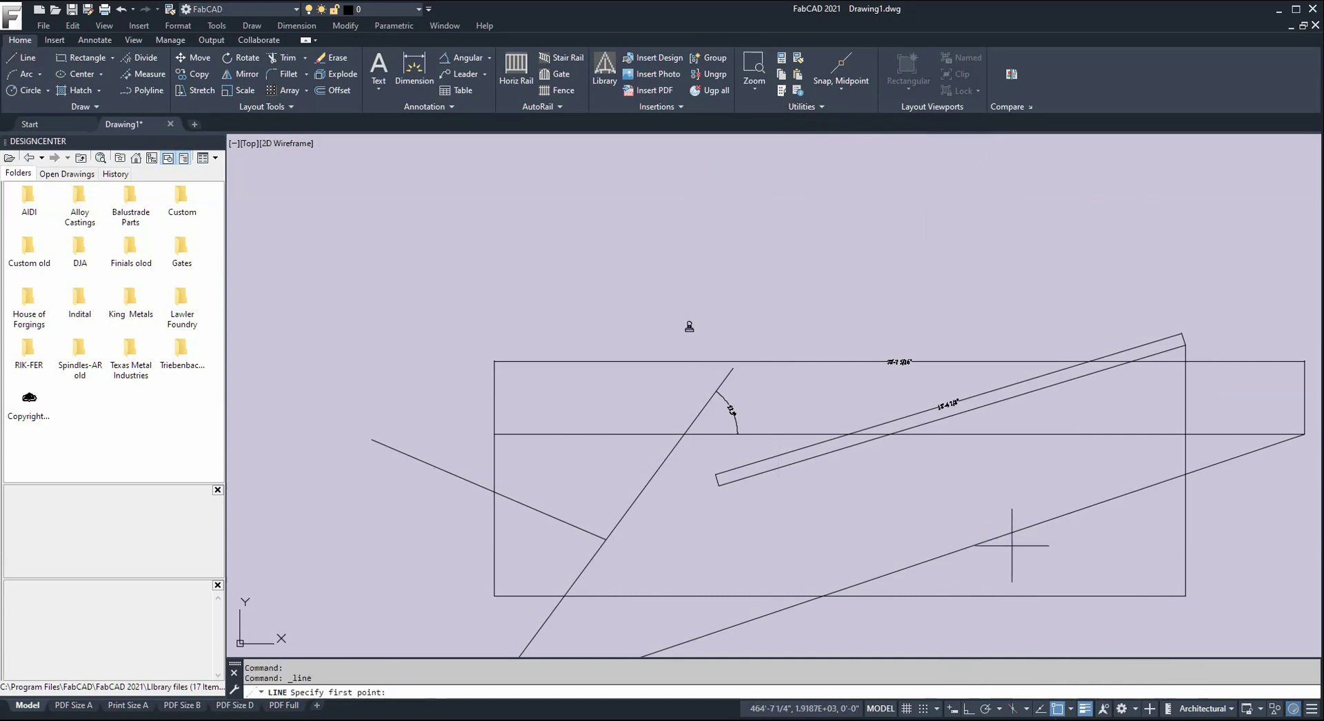
{"action": "left_click", "coordinate": [891, 572]}
{"action": "left_click", "coordinate": [849, 530]}
{"action": "key", "text": "Return"}
{"action": "key", "text": "Return"}
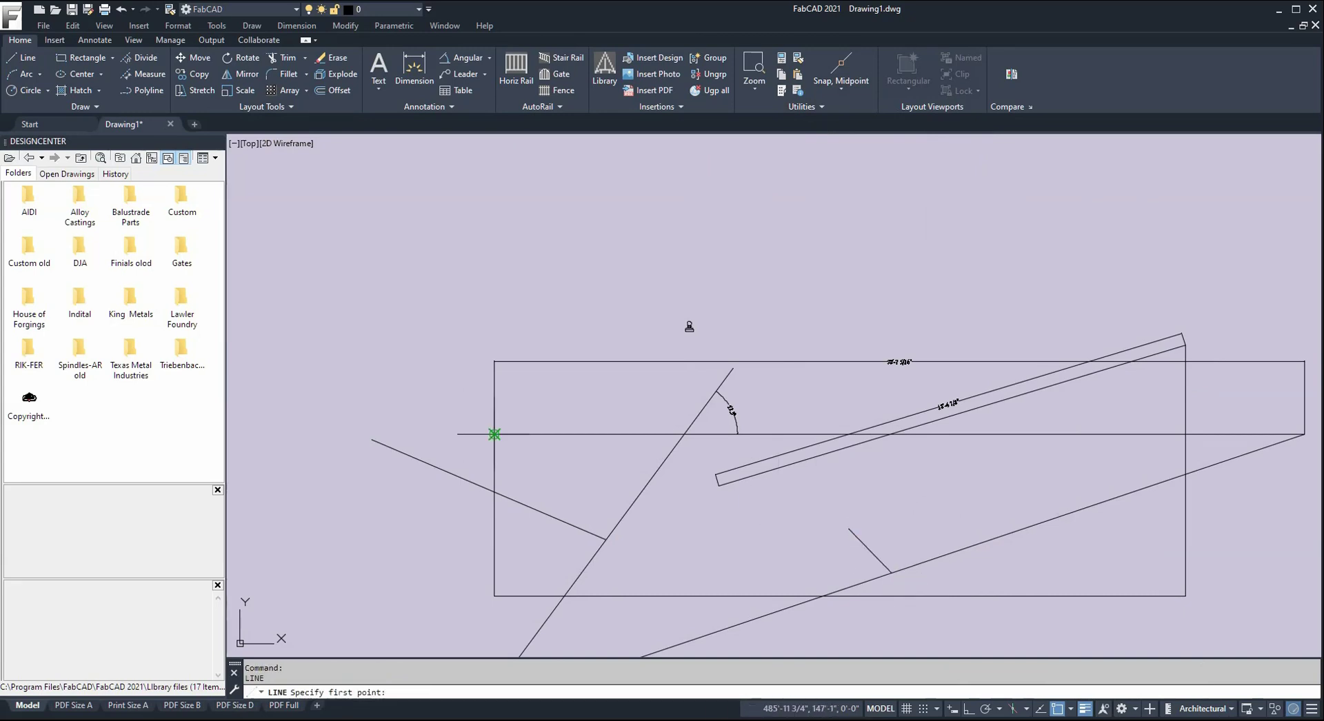
Step: Draw a line from the rectangle's bottom-left corner out to the left
{"action": "left_click", "coordinate": [494, 596]}
{"action": "left_click", "coordinate": [359, 525]}
{"action": "key", "text": "Return"}
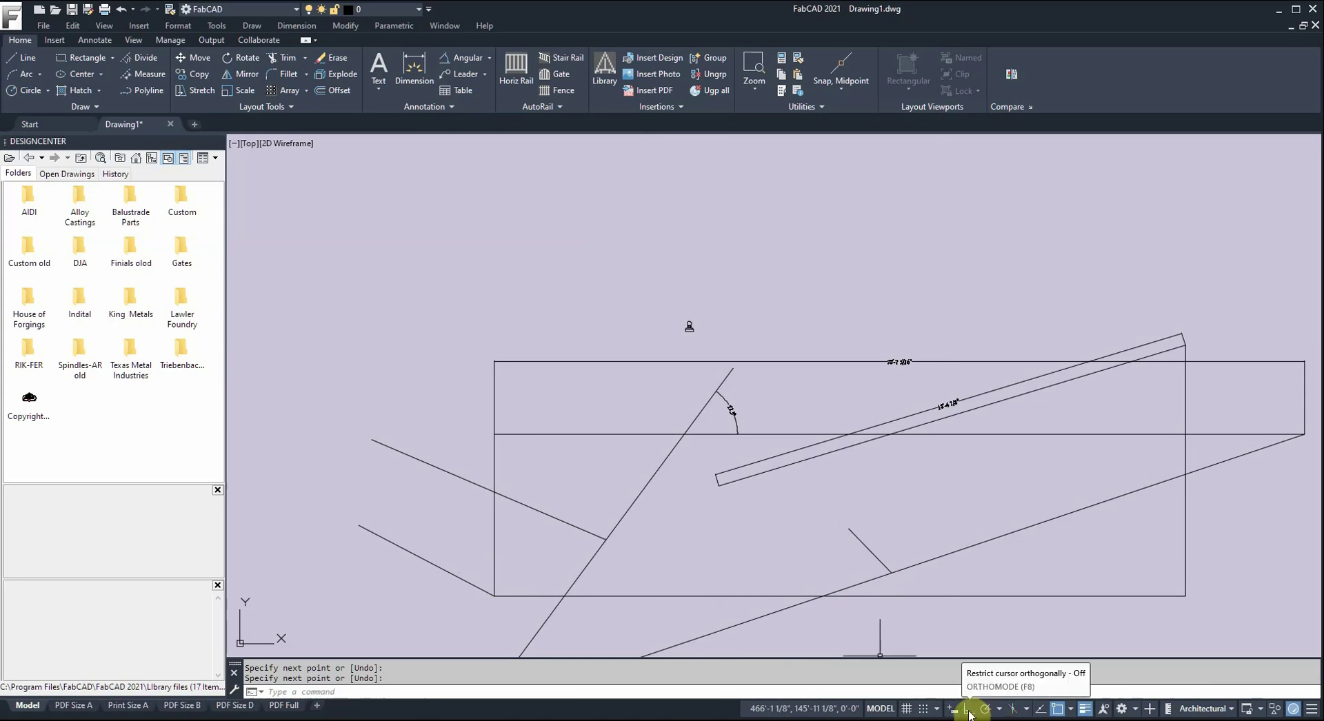
Step: With Ortho on, draw an L-shape: a horizontal top with a vertical leg down
{"action": "left_click", "coordinate": [969, 710]}
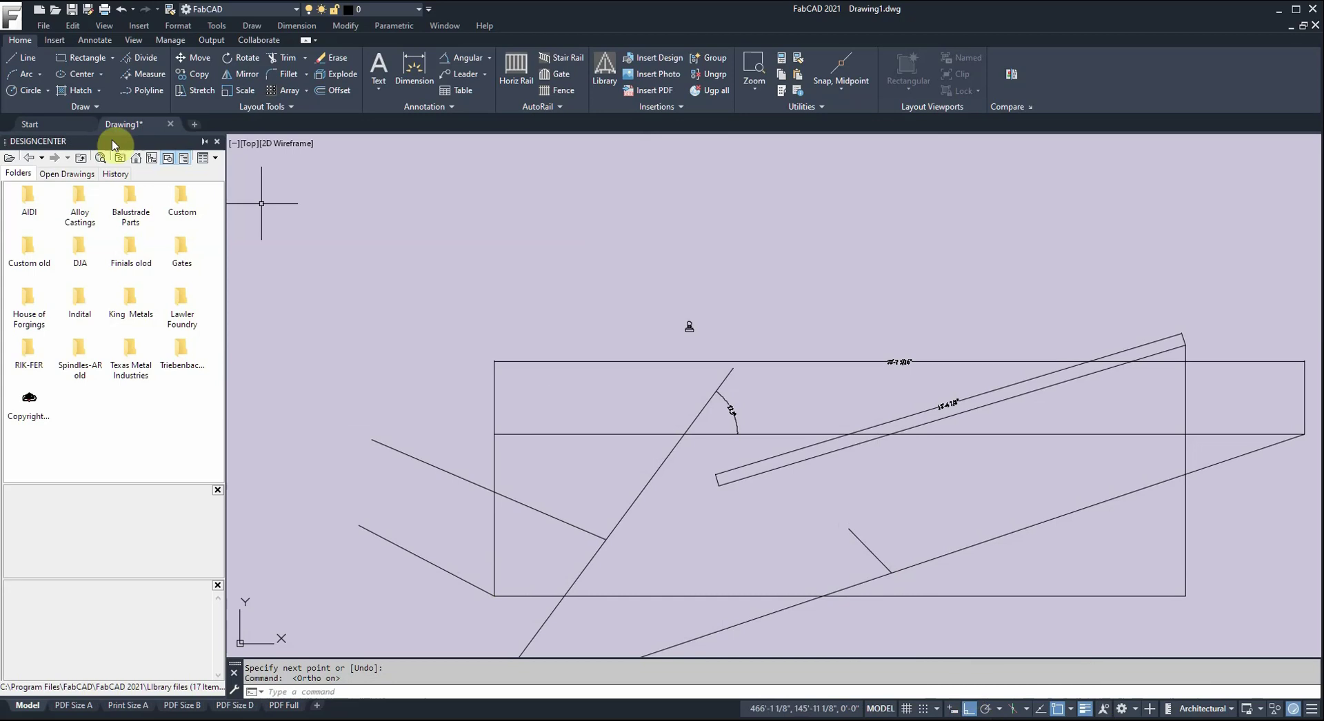
{"action": "left_click", "coordinate": [25, 59]}
{"action": "left_click", "coordinate": [420, 235]}
{"action": "left_click", "coordinate": [820, 235]}
{"action": "left_click", "coordinate": [821, 391]}
{"action": "key", "text": "Return"}
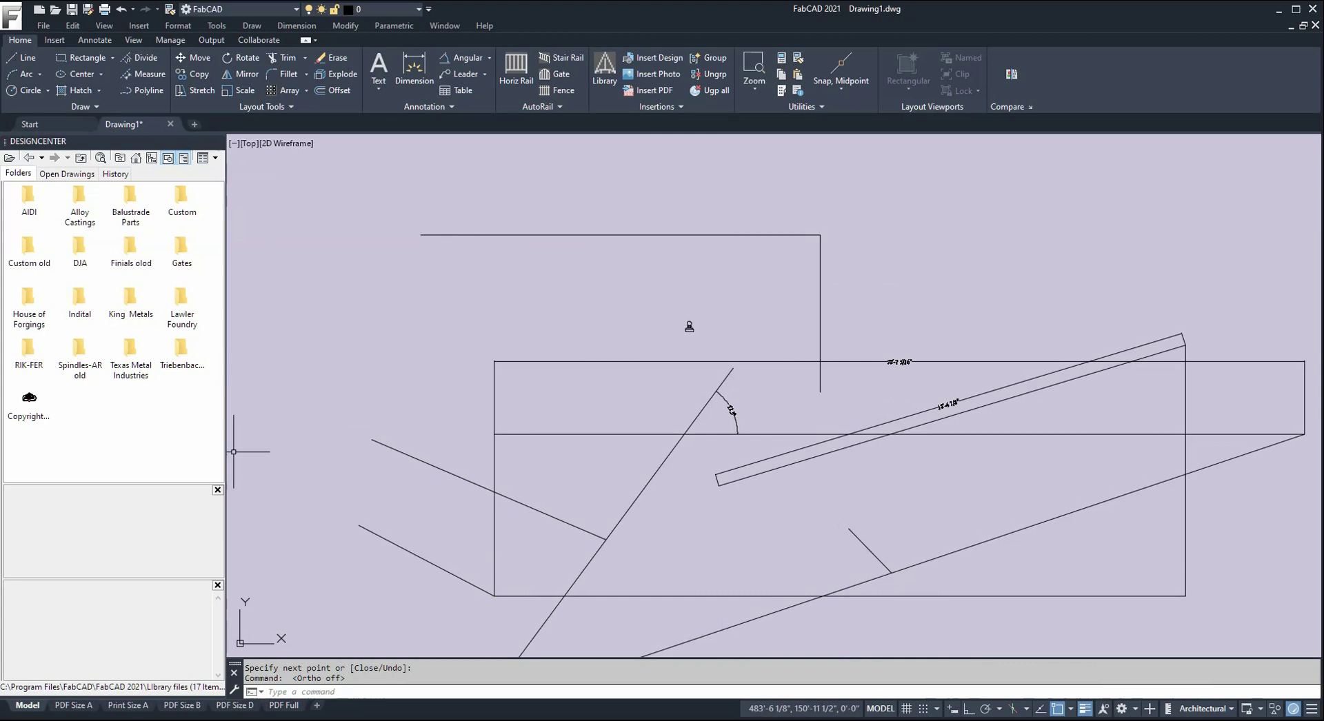
Step: Draw a long horizontal line above the rectangle
{"action": "left_click", "coordinate": [27, 59]}
{"action": "left_click", "coordinate": [311, 241]}
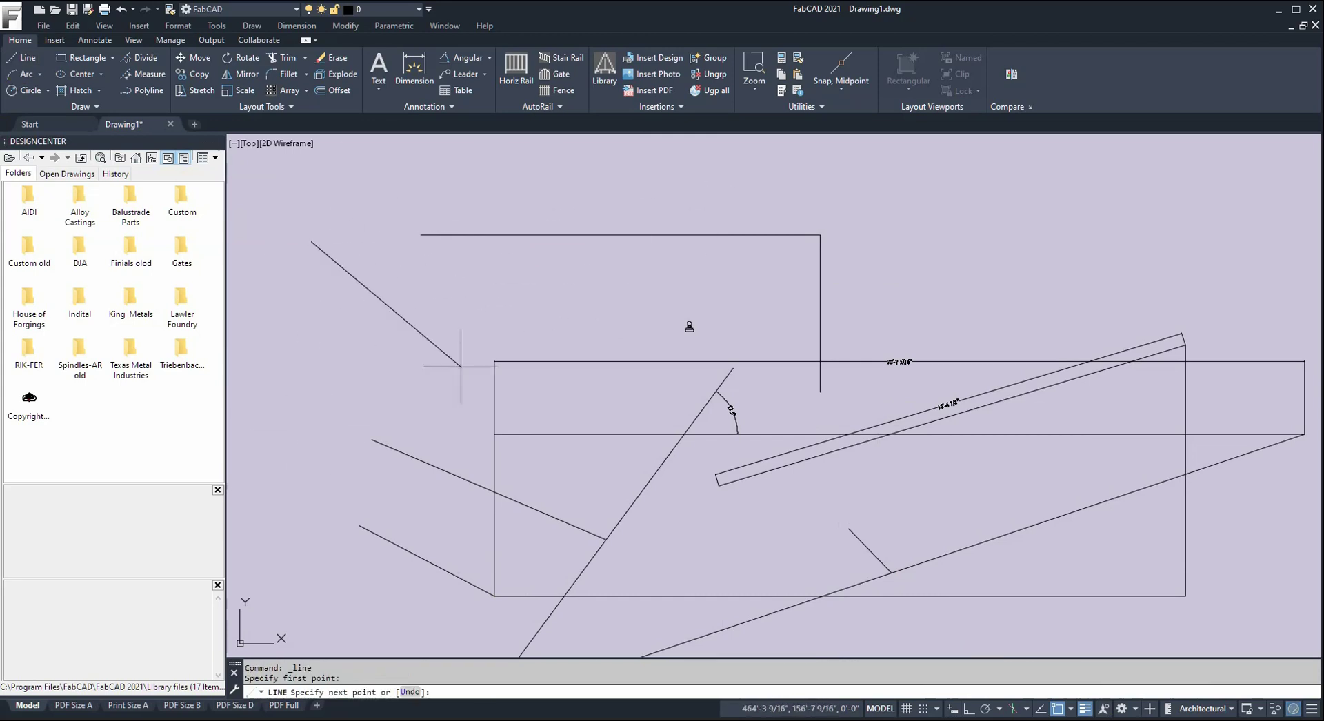
{"action": "left_click", "coordinate": [968, 709]}
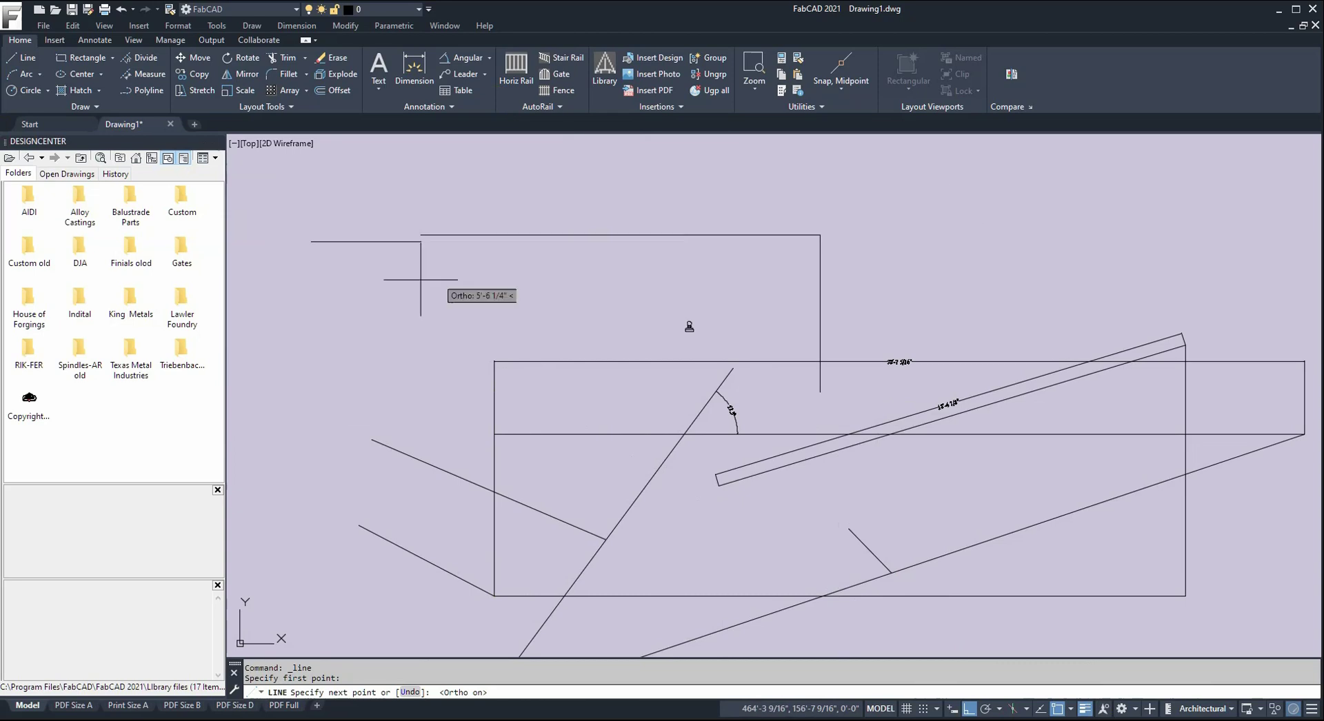
{"action": "left_click", "coordinate": [969, 214]}
{"action": "key", "text": "Escape"}
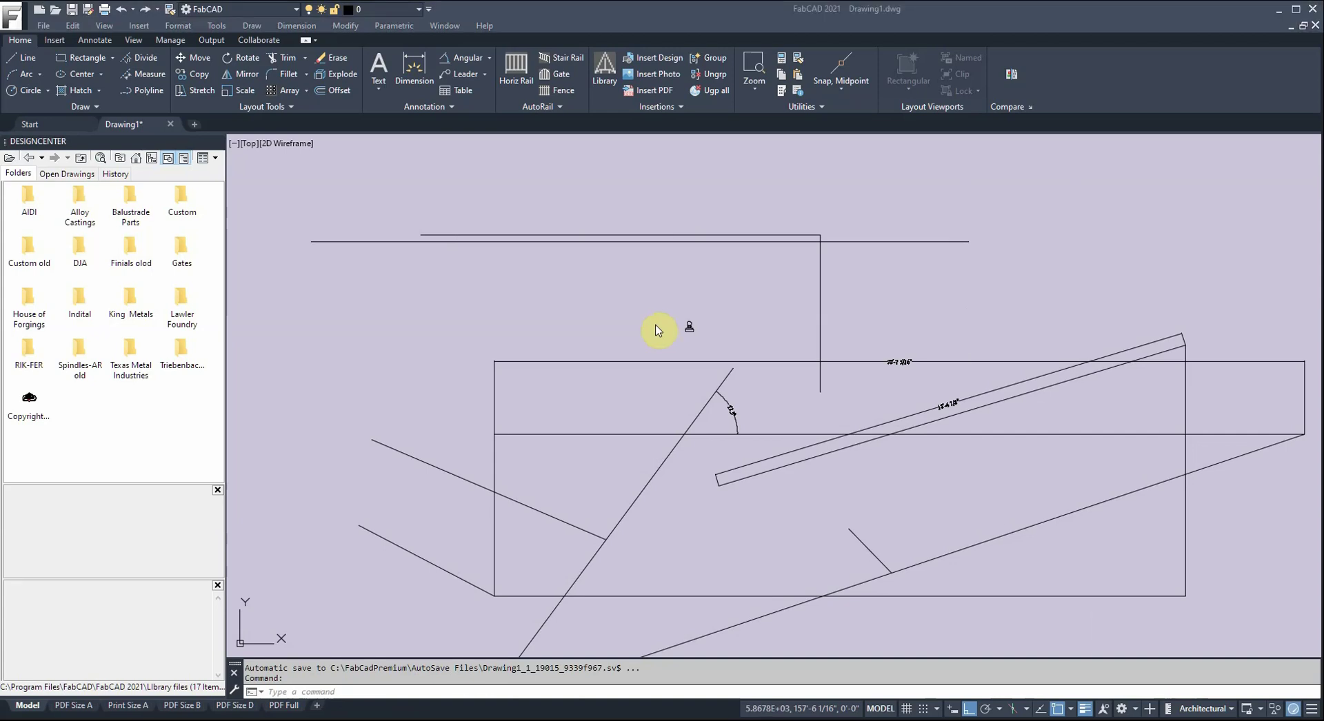
Step: Erase the line from the rectangle's corner and the upper slanted line
{"action": "left_click", "coordinate": [609, 258]}
{"action": "key", "text": "Return"}
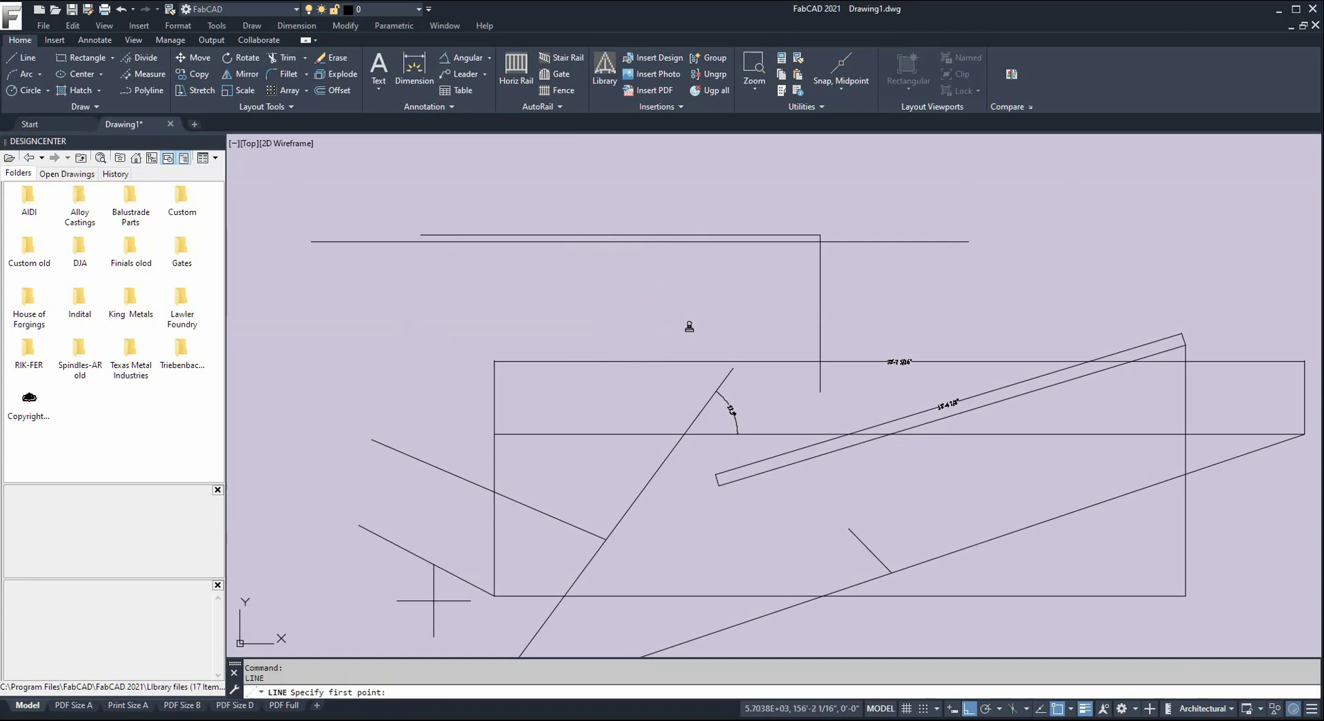
{"action": "key", "text": "Escape"}
{"action": "left_click", "coordinate": [433, 565]}
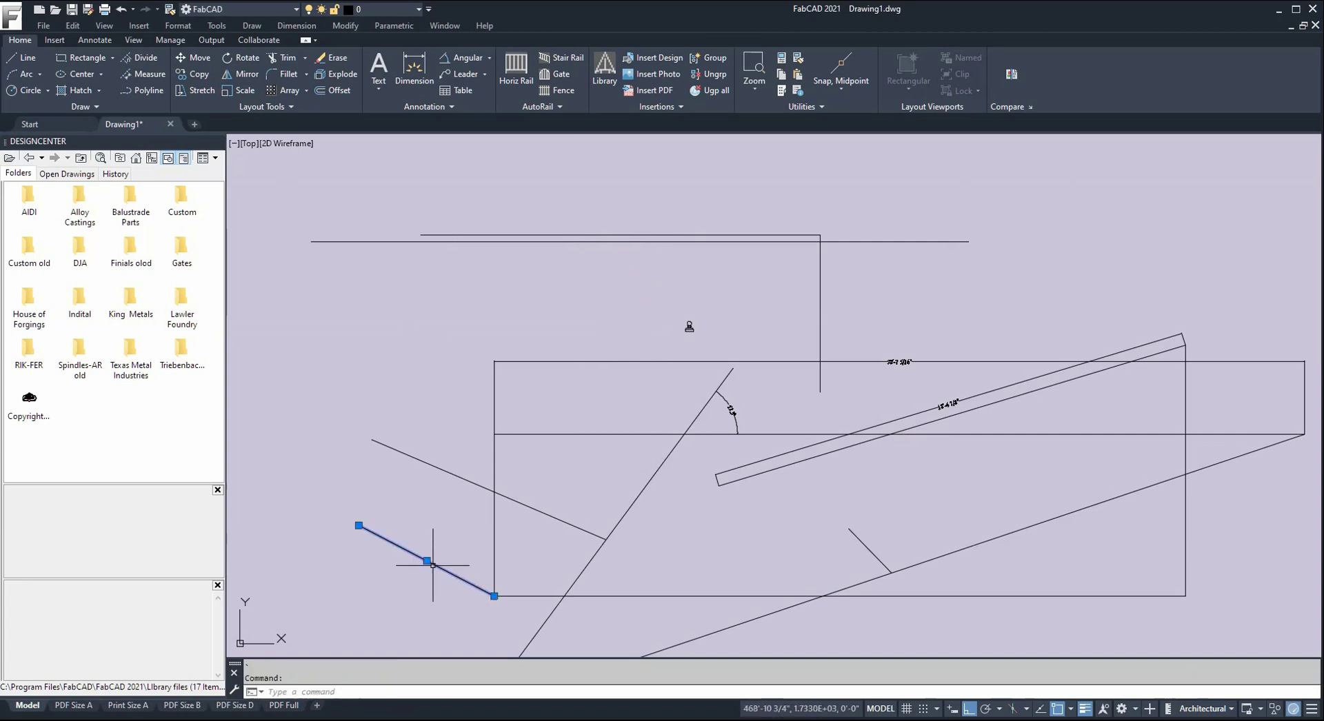
{"action": "left_click", "coordinate": [455, 475]}
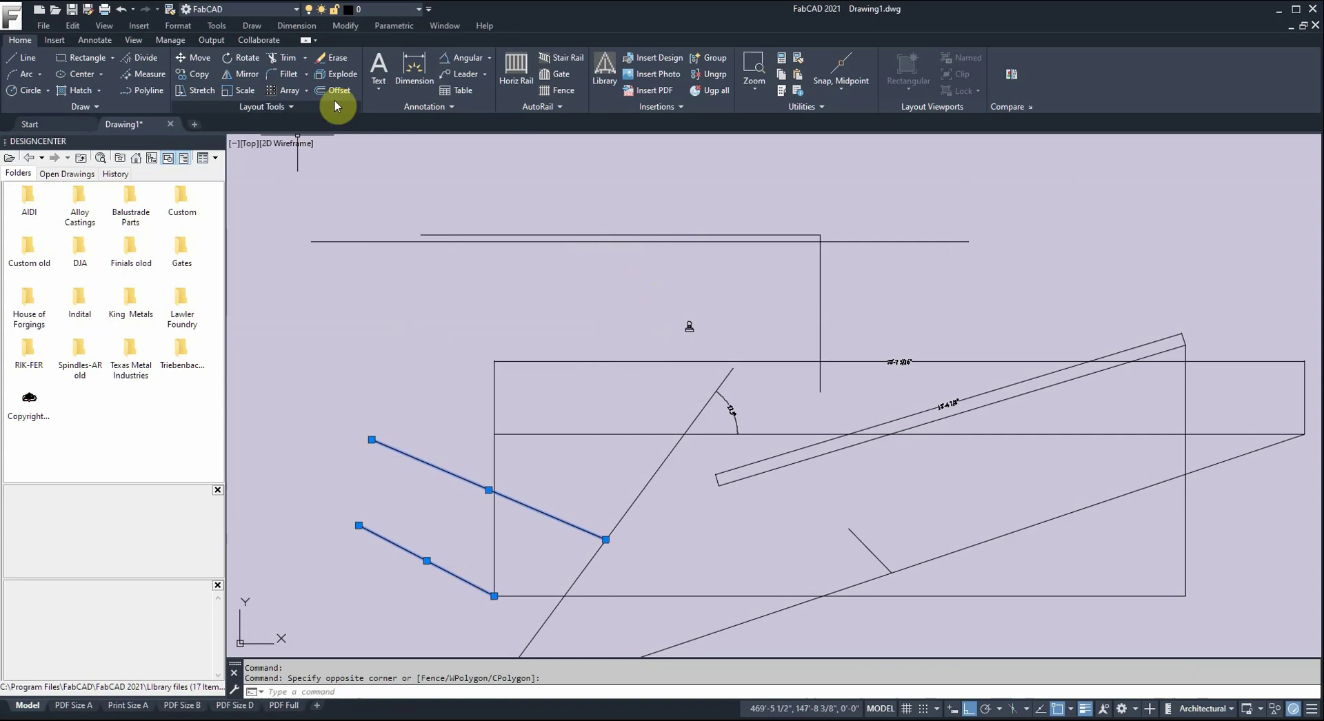
{"action": "left_click", "coordinate": [321, 59]}
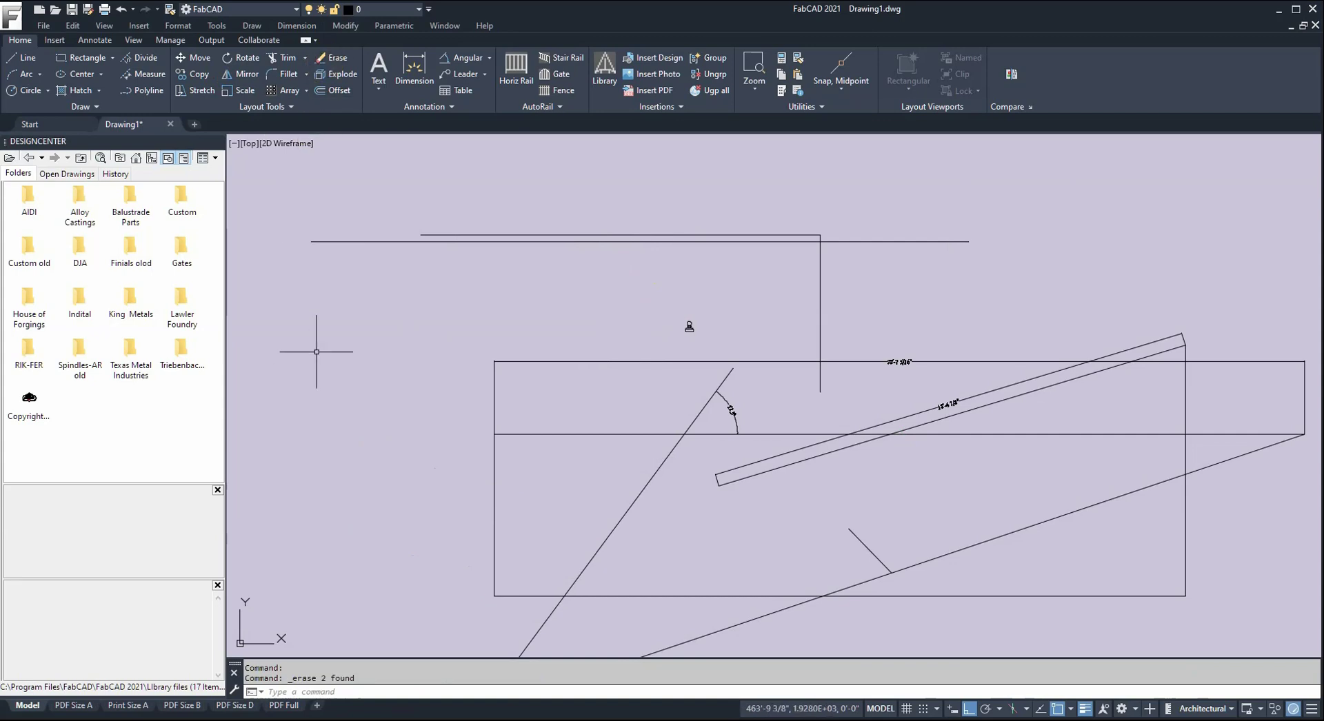
Step: Erase the long diagonal line and the long horizontal line
{"action": "left_click", "coordinate": [331, 59]}
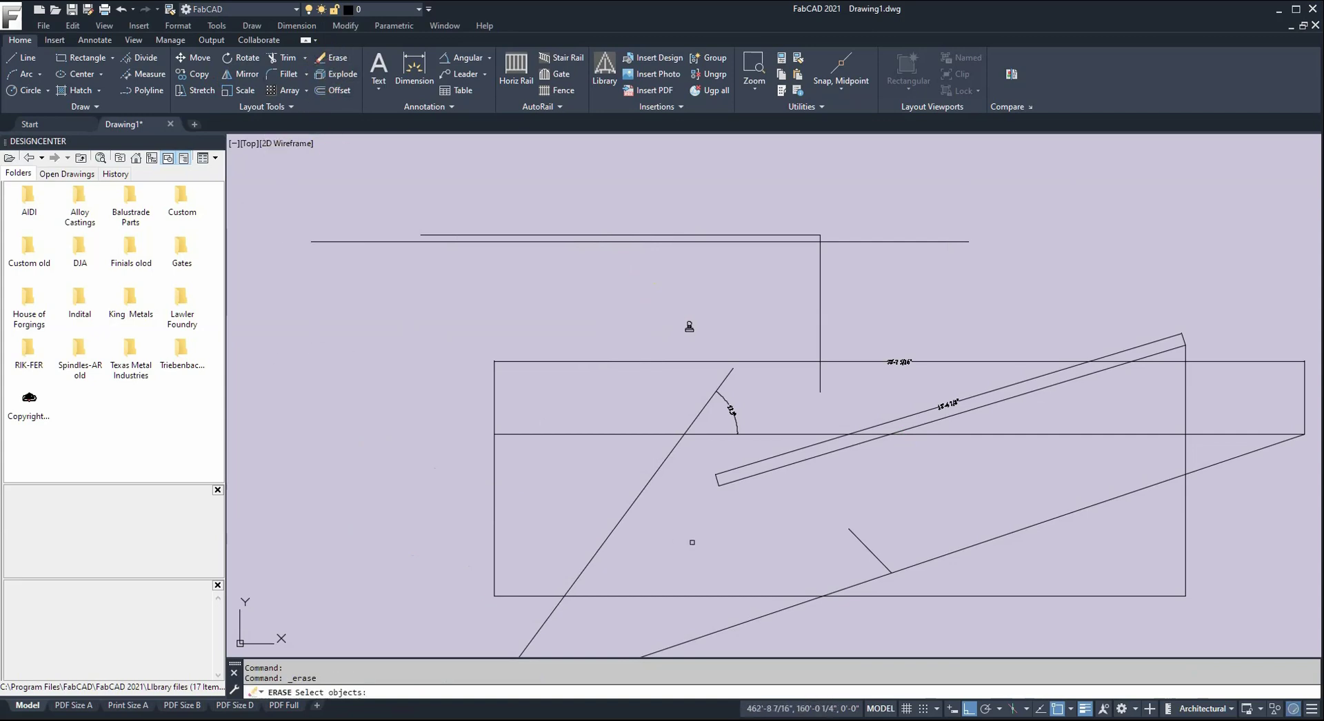
{"action": "left_click", "coordinate": [668, 459]}
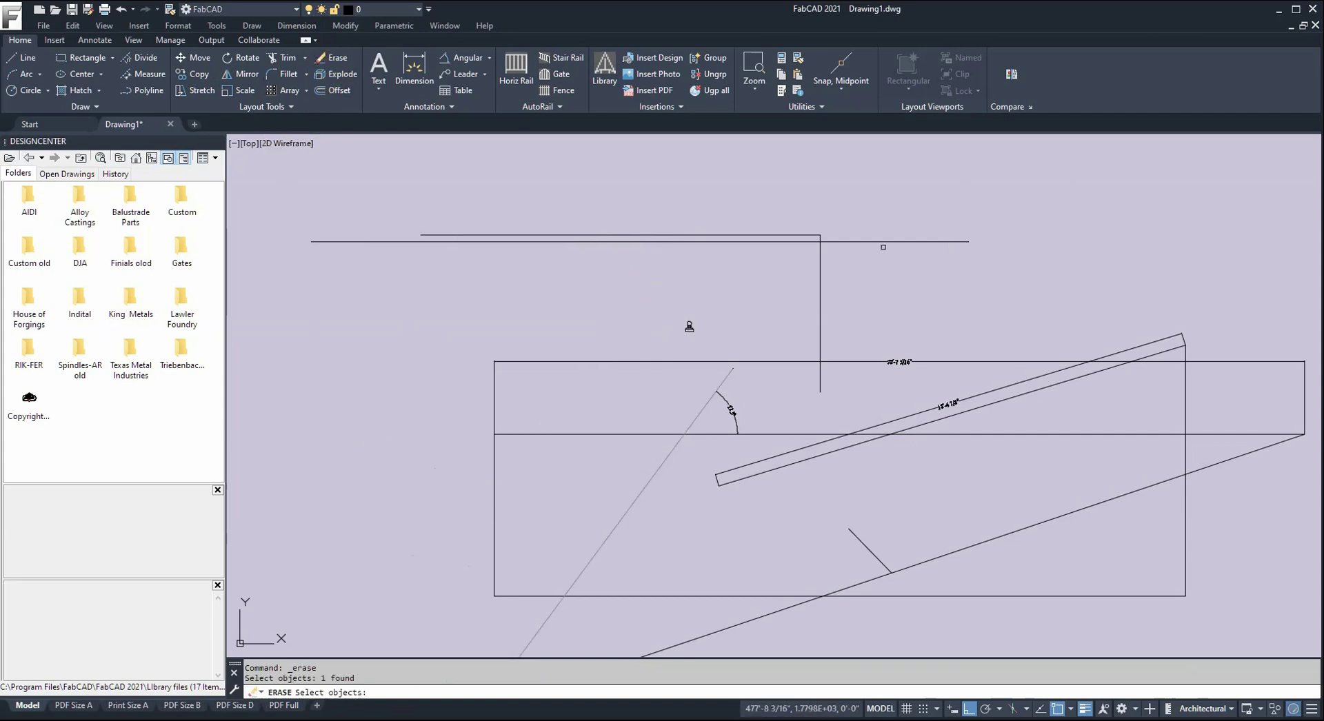
{"action": "left_click", "coordinate": [887, 242]}
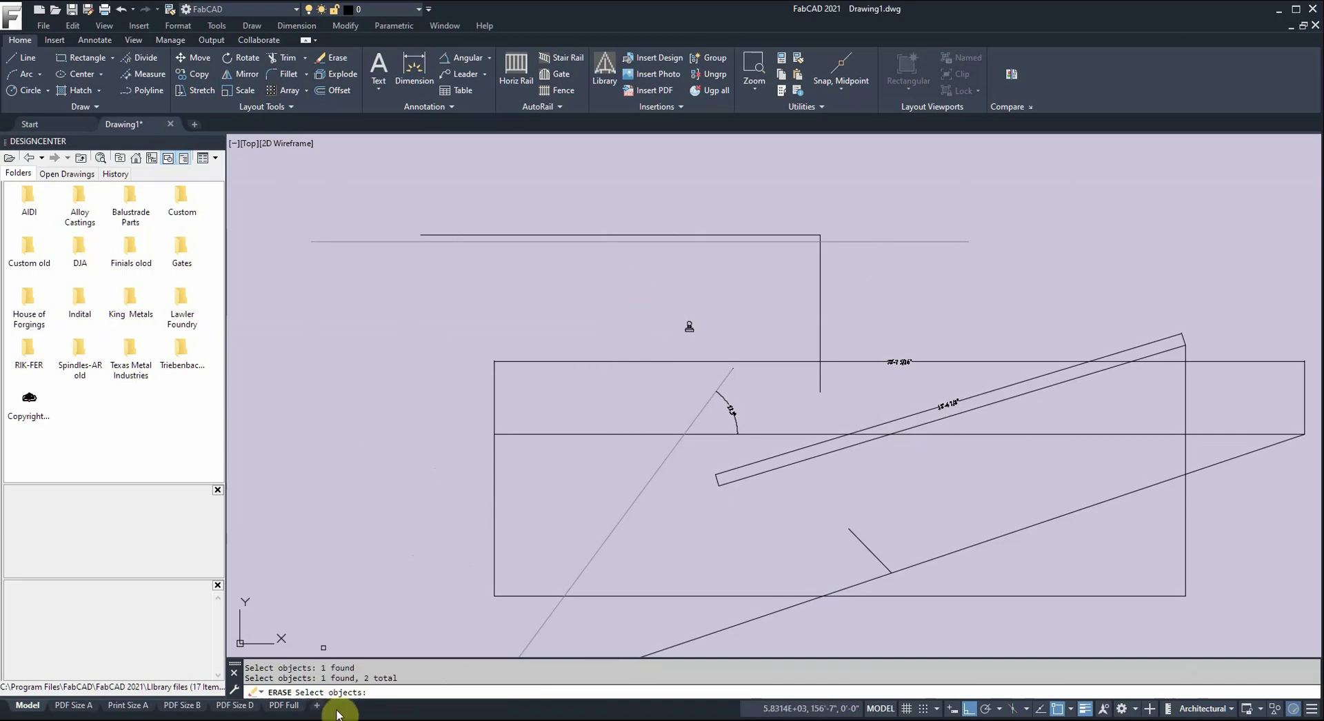
{"action": "left_click", "coordinate": [346, 691]}
{"action": "key", "text": "Return"}
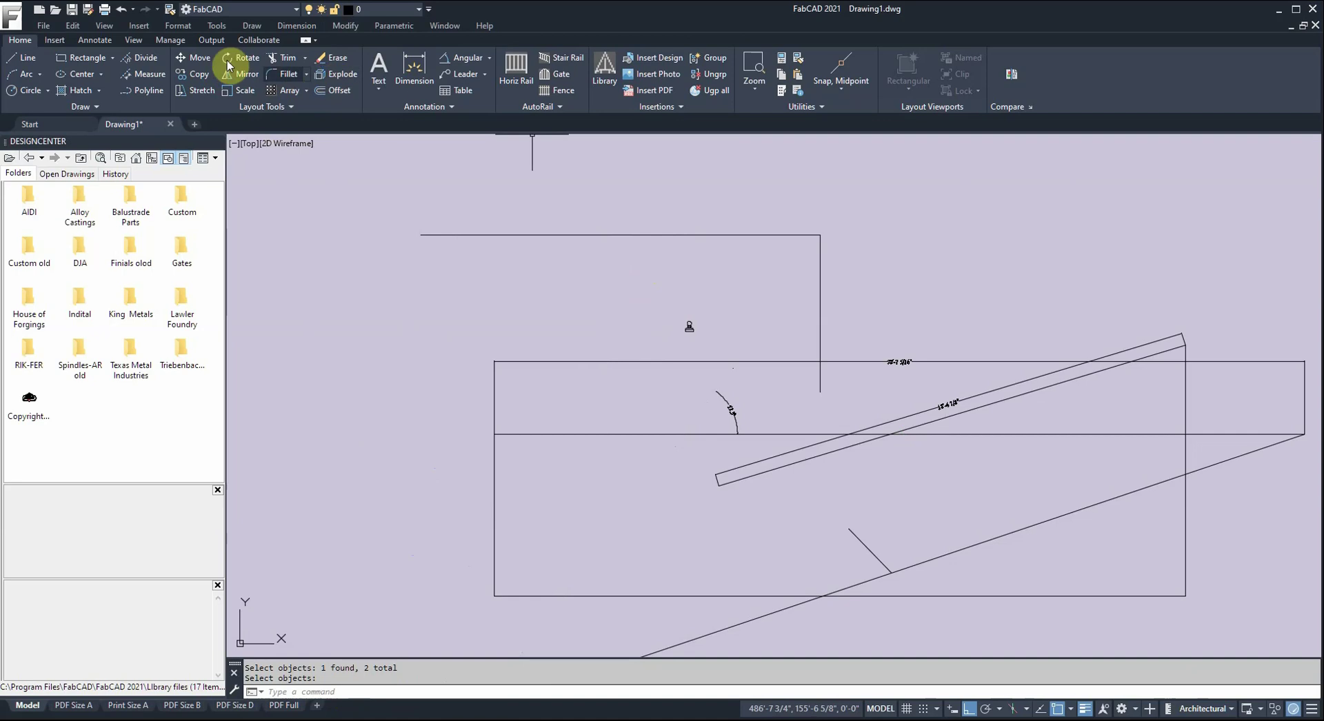
Step: Window-select the L-shape's two lines and move them horizontally rightward, clear of the rectangle
{"action": "left_click", "coordinate": [230, 66]}
{"action": "left_click", "coordinate": [839, 285]}
{"action": "left_click", "coordinate": [777, 222]}
{"action": "left_click", "coordinate": [181, 59]}
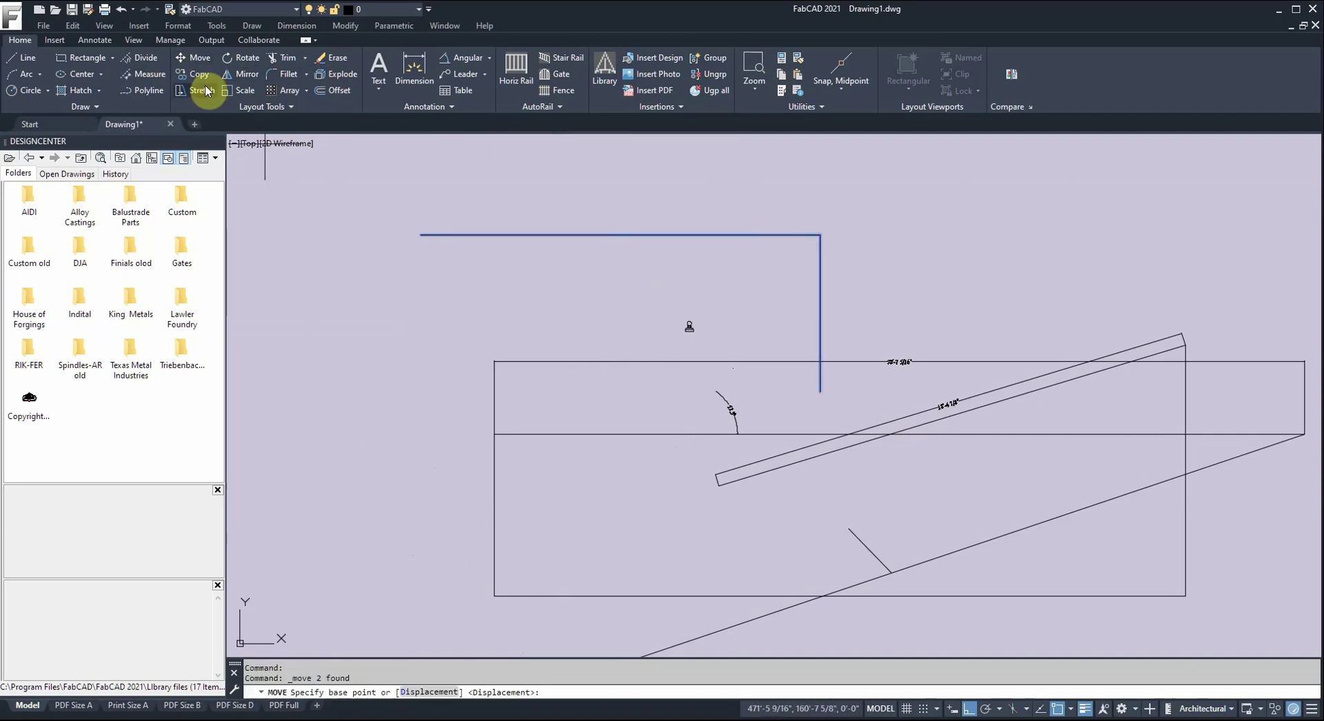
{"action": "left_click", "coordinate": [448, 311]}
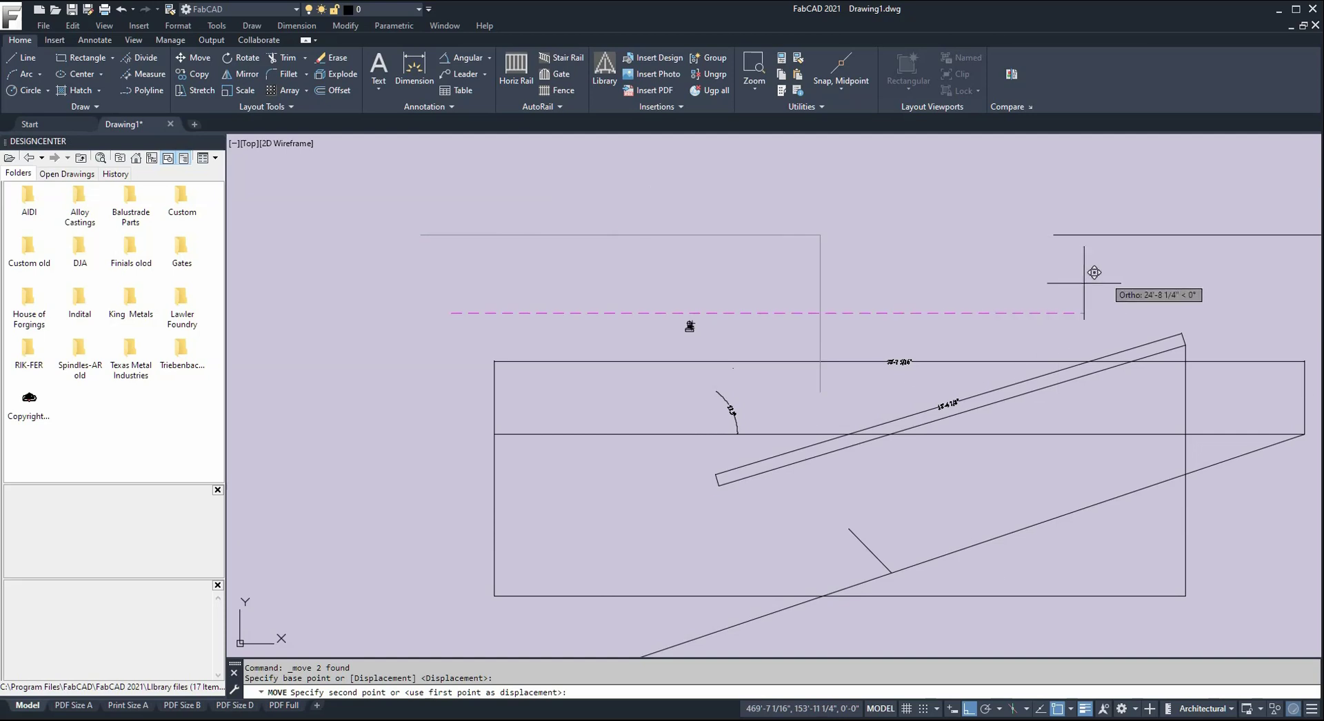
{"action": "middle_click_drag", "start_coordinate": [1103, 260], "coordinate": [652, 329]}
{"action": "left_click", "coordinate": [1010, 335]}
{"action": "key", "text": "Return"}
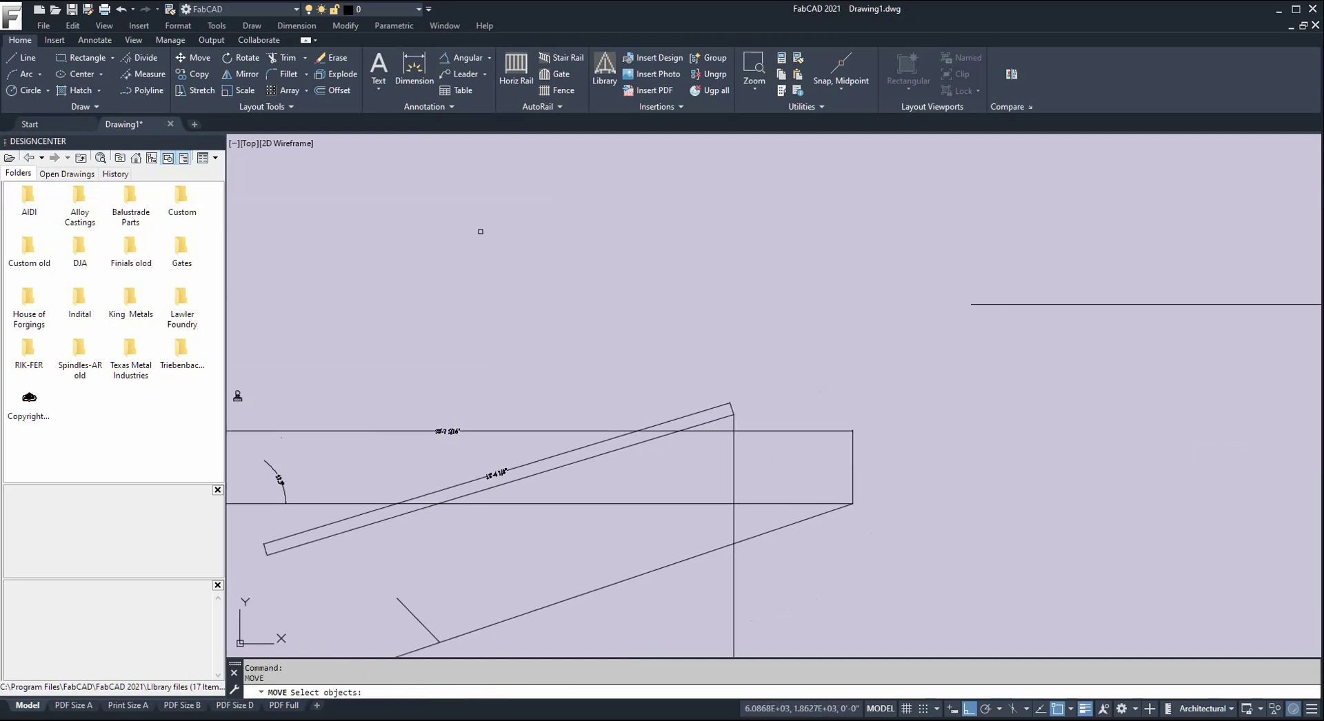
Step: Copy the L-shape with Ortho off, placing copies diagonally up-right and further right
{"action": "left_click", "coordinate": [199, 73]}
{"action": "scroll", "coordinate": [717, 338], "scroll_direction": "down", "scroll_amount": 4}
{"action": "left_click", "coordinate": [956, 415]}
{"action": "left_click", "coordinate": [802, 310]}
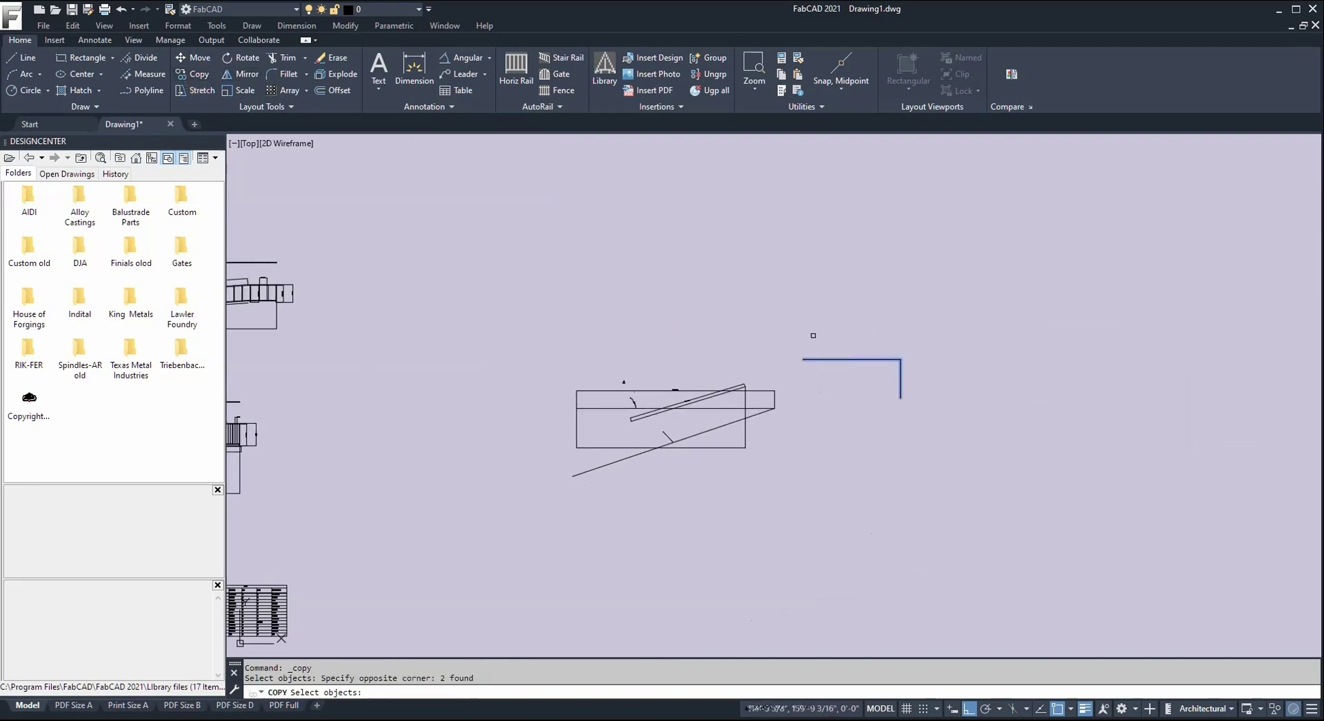
{"action": "scroll", "coordinate": [896, 436], "scroll_direction": "up", "scroll_amount": 2}
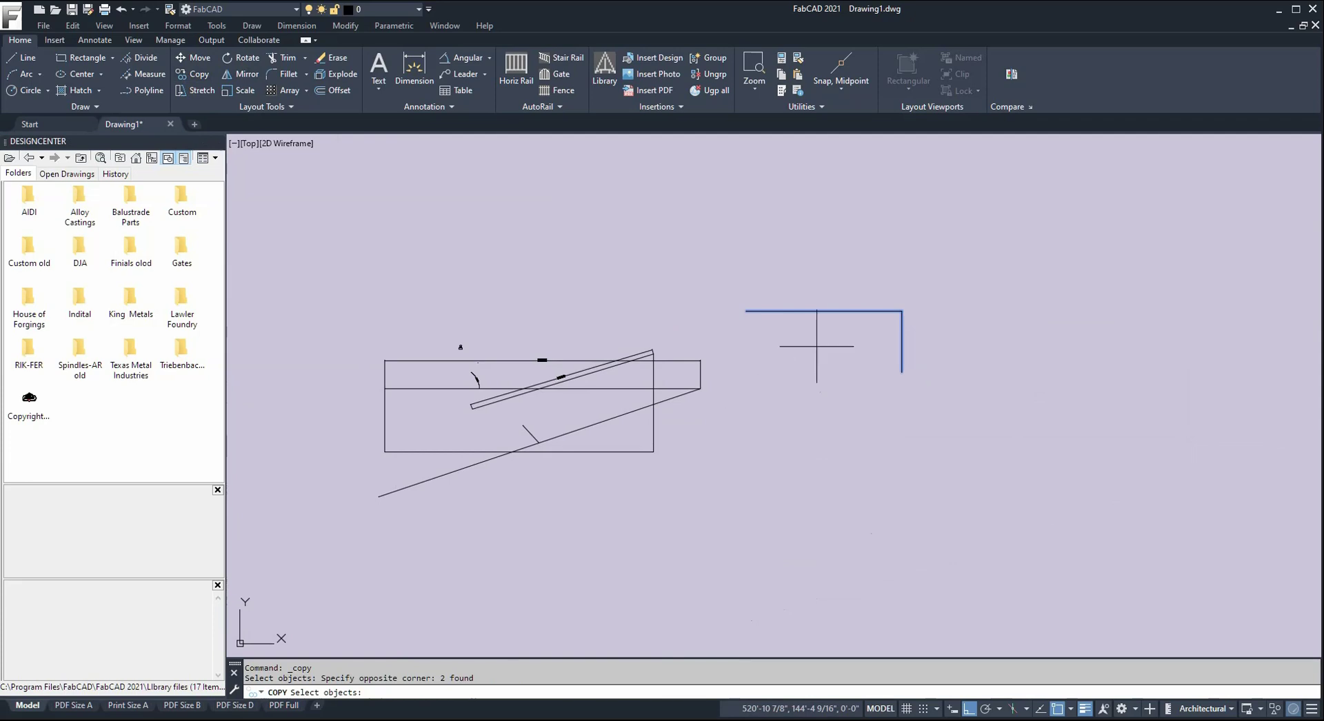
{"action": "key", "text": "Return"}
{"action": "left_click", "coordinate": [813, 348]}
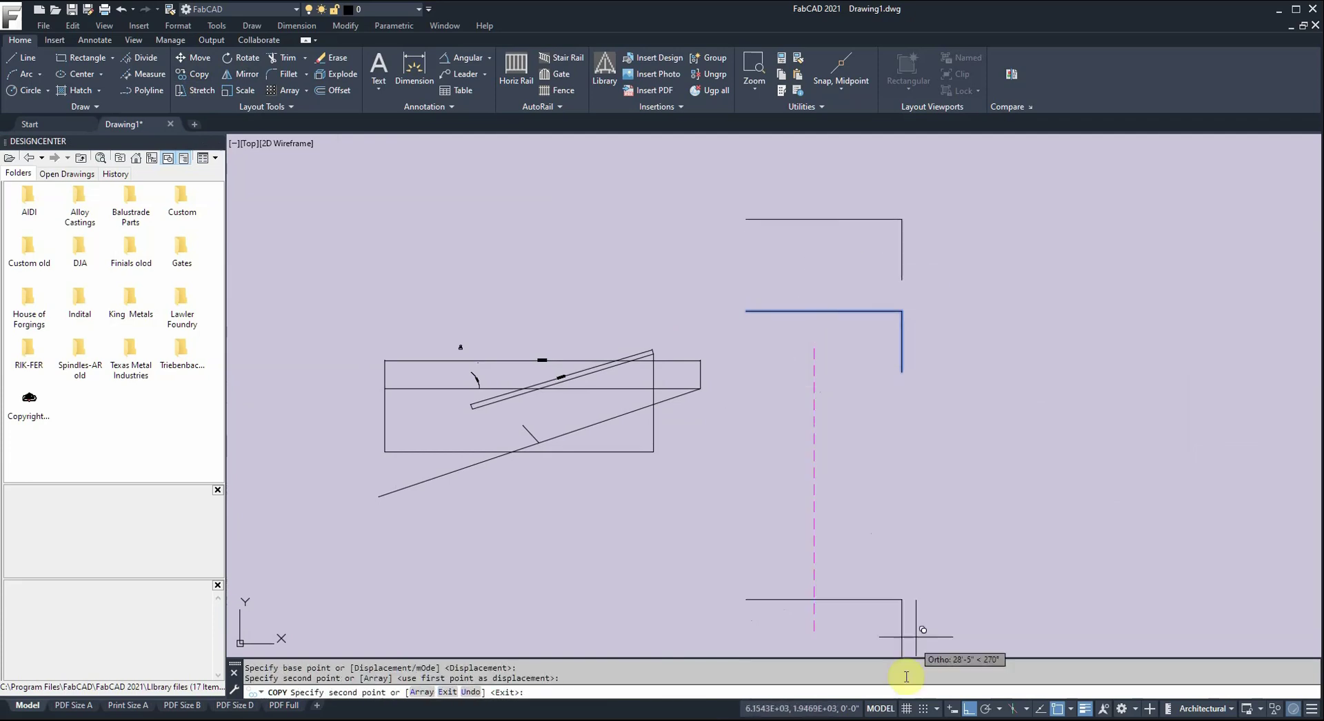
{"action": "left_click", "coordinate": [969, 709]}
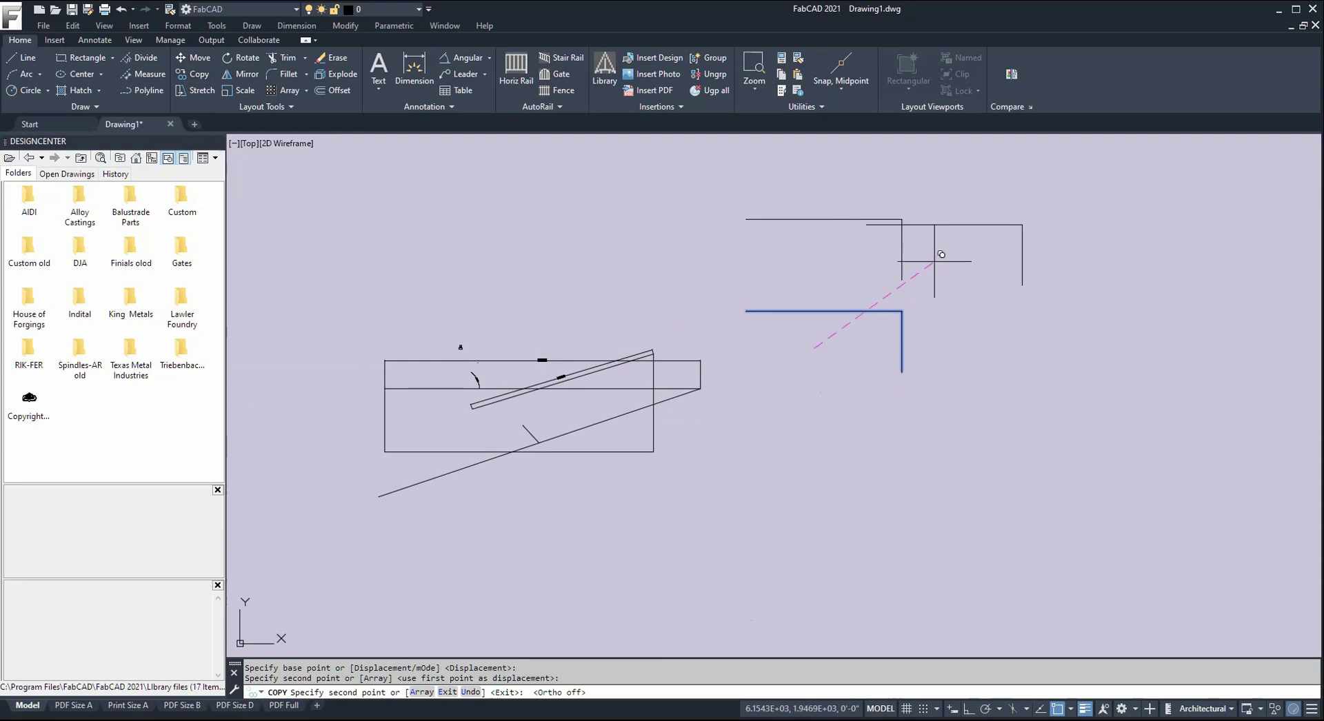
{"action": "left_click", "coordinate": [1030, 262]}
{"action": "left_click", "coordinate": [1076, 390]}
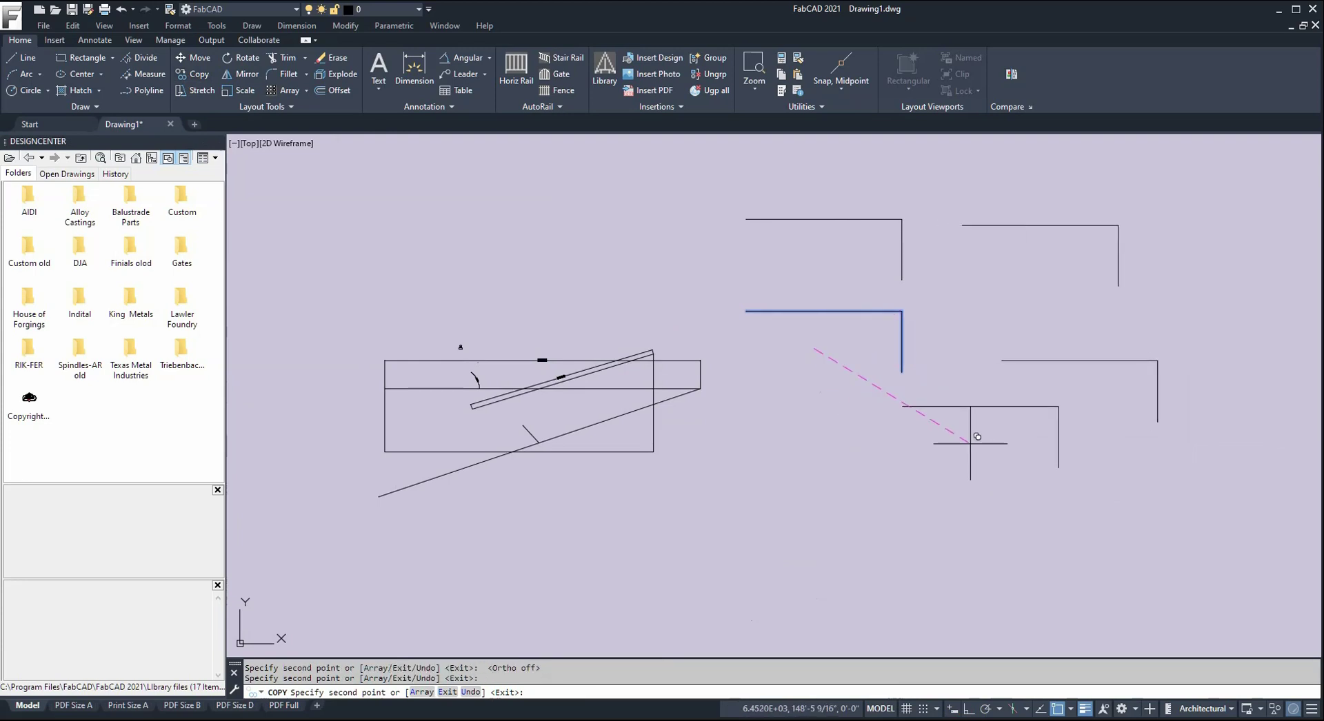
{"action": "key", "text": "Return"}
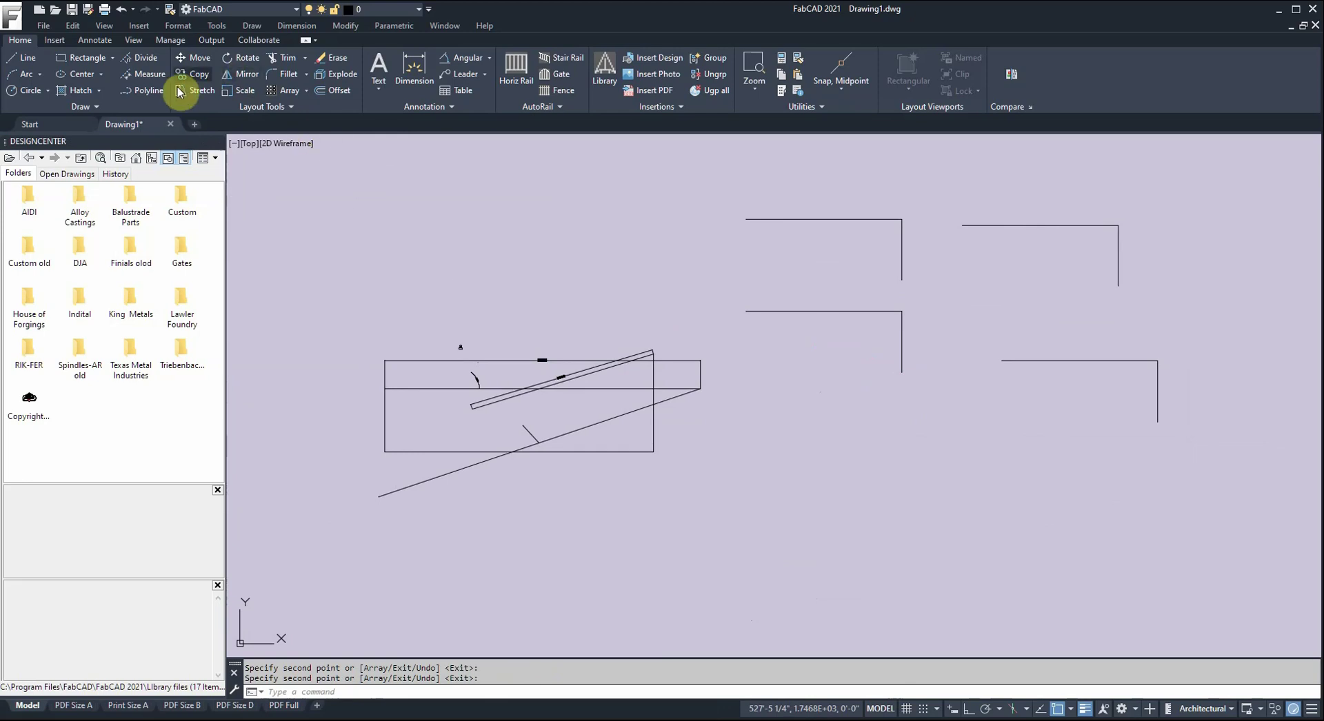
Step: Rotate the middle L-shape's two lines 45° around the corner of the L
{"action": "left_click", "coordinate": [248, 59]}
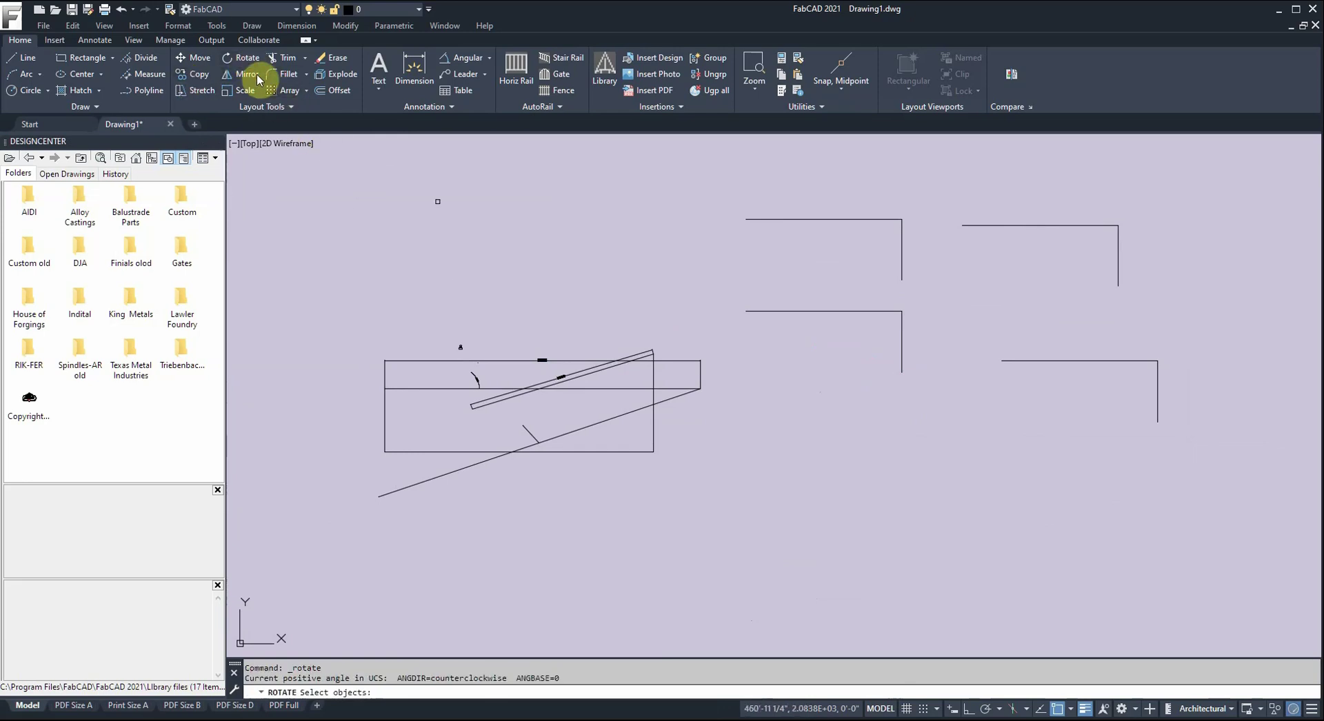
{"action": "left_click", "coordinate": [934, 341]}
{"action": "left_click", "coordinate": [866, 297]}
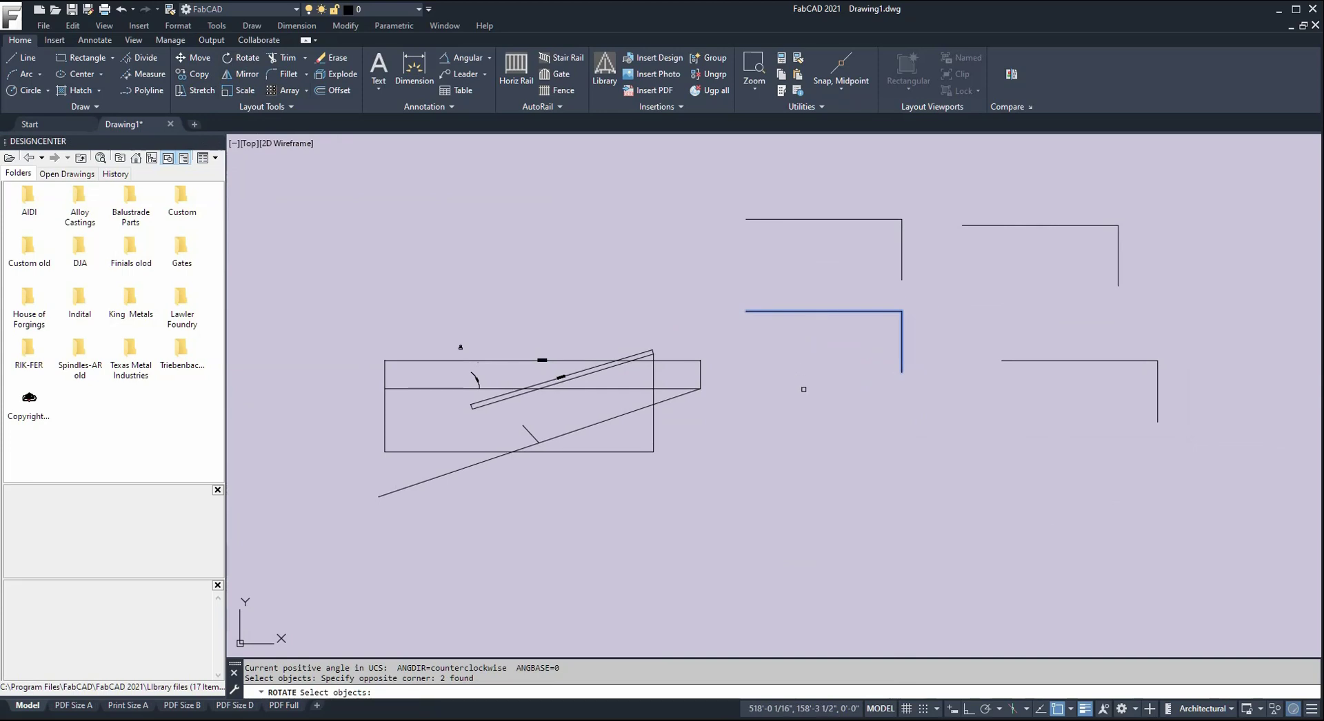
{"action": "key", "text": "Return"}
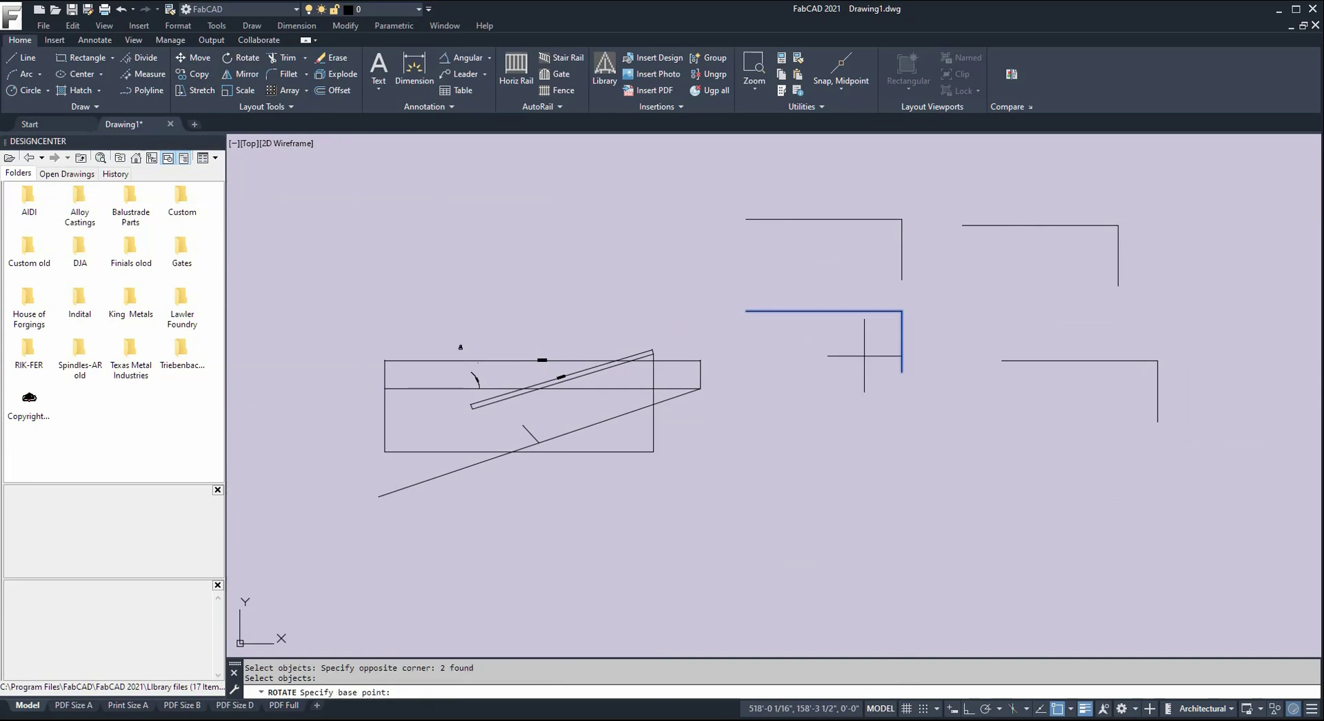
{"action": "left_click", "coordinate": [901, 312]}
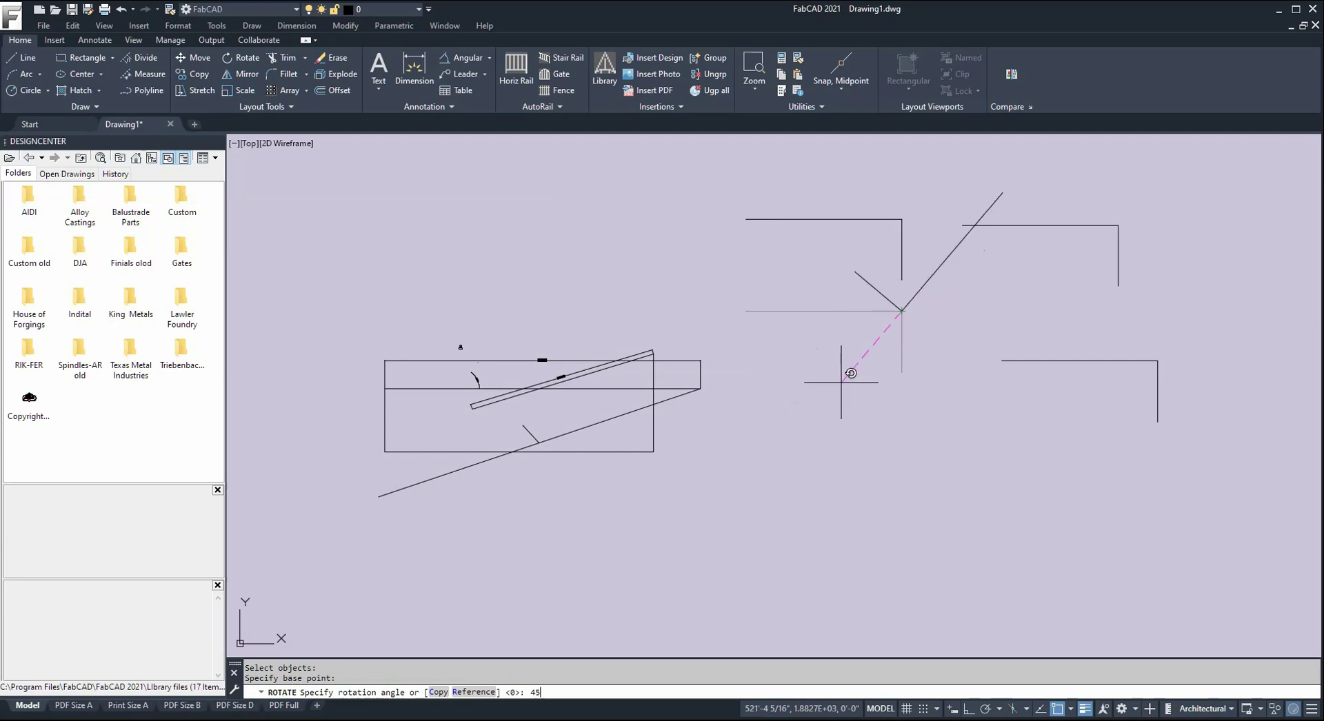
{"action": "key", "text": "Return"}
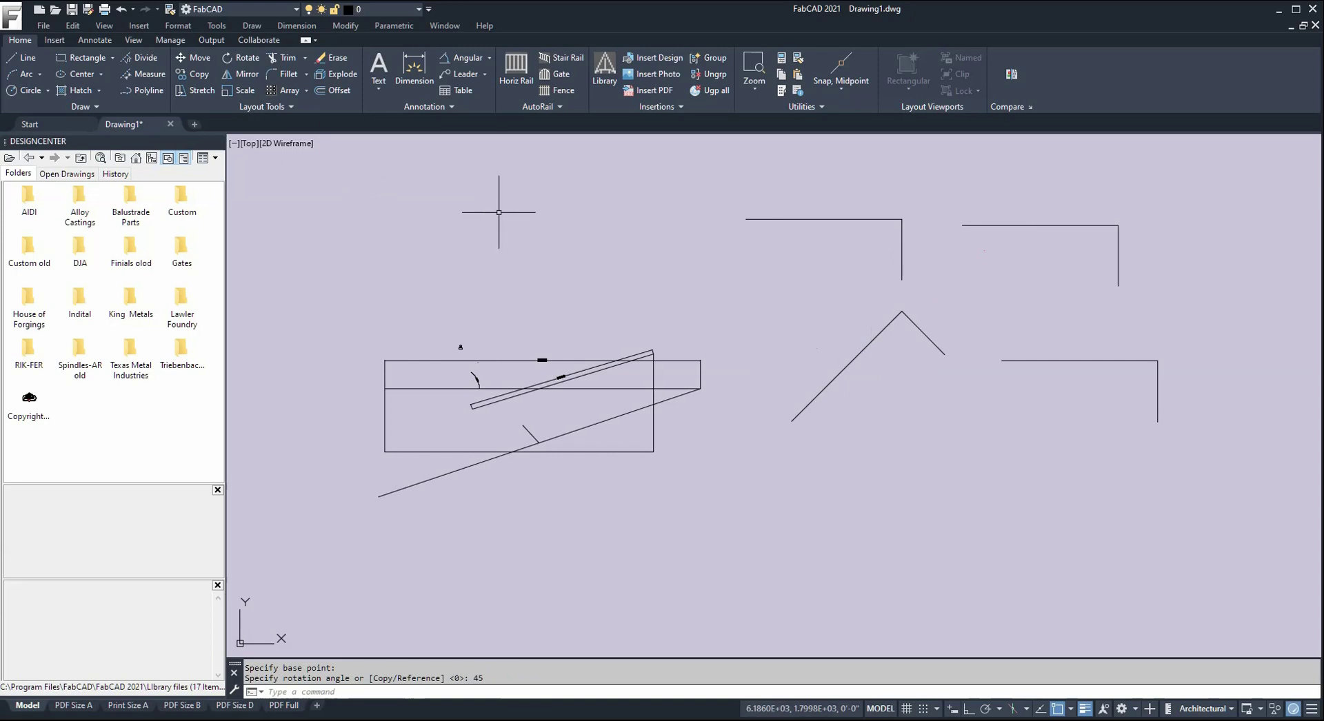
{"action": "type", "text": "trim"}
{"action": "key", "text": "Return"}
{"action": "key", "text": "F1"}
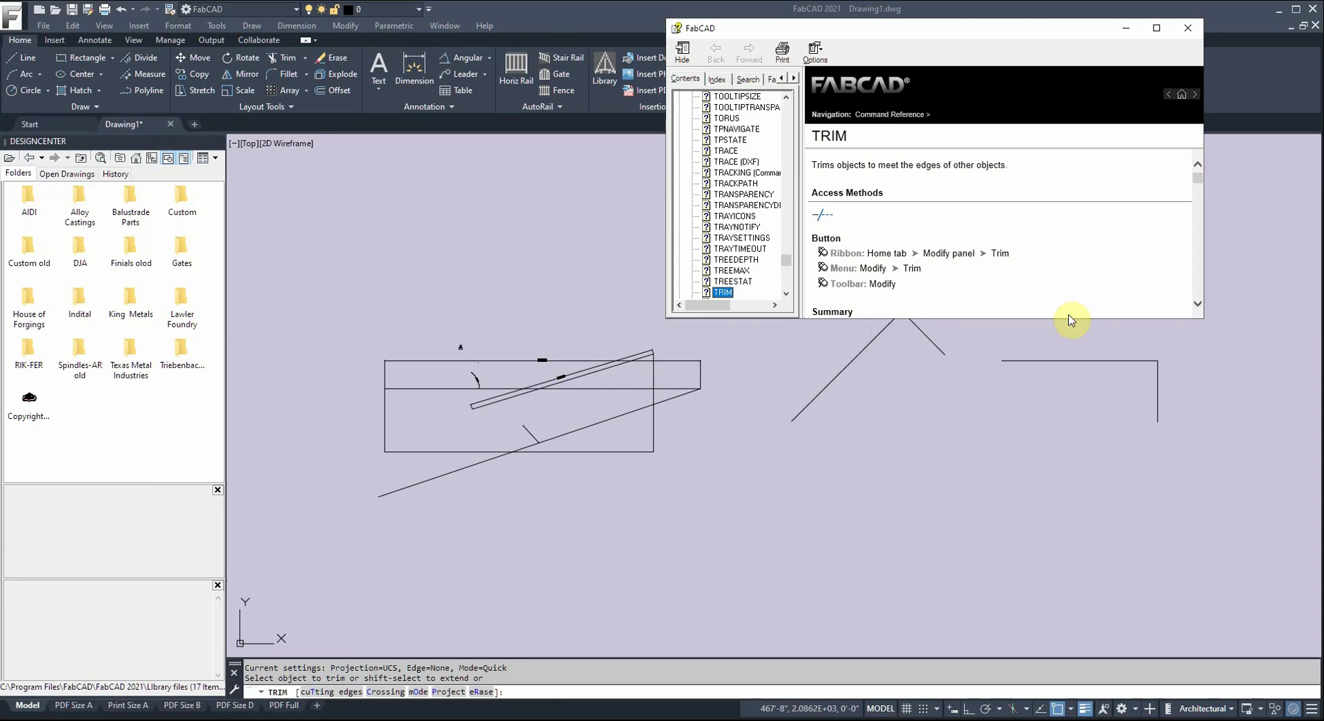
{"action": "left_click_drag", "start_coordinate": [1155, 437], "coordinate": [1155, 490]}
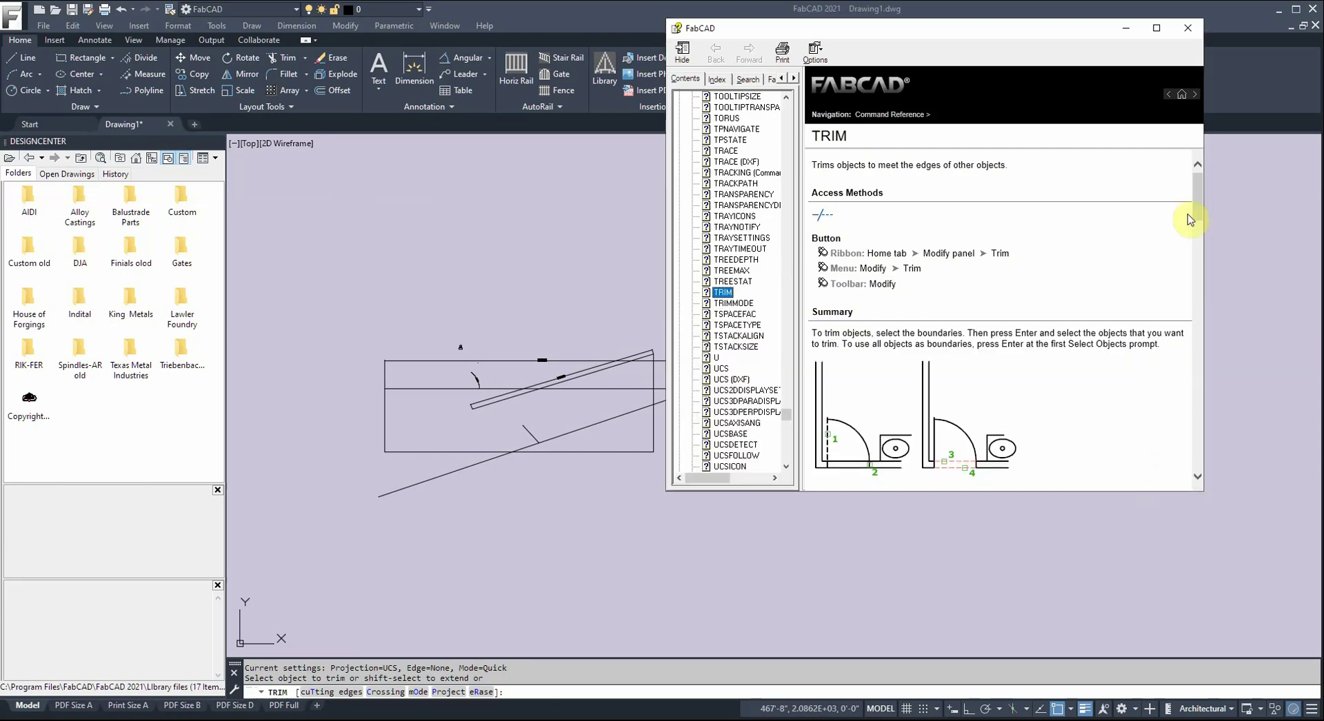
{"action": "mouse_move", "coordinate": [1197, 197]}
{"action": "left_mouse_down"}
{"action": "mouse_move", "coordinate": [1207, 270]}
{"action": "mouse_move", "coordinate": [1197, 184]}
{"action": "mouse_move", "coordinate": [1201, 434]}
{"action": "mouse_move", "coordinate": [1198, 186]}
{"action": "left_mouse_up"}
{"action": "left_click", "coordinate": [1188, 29]}
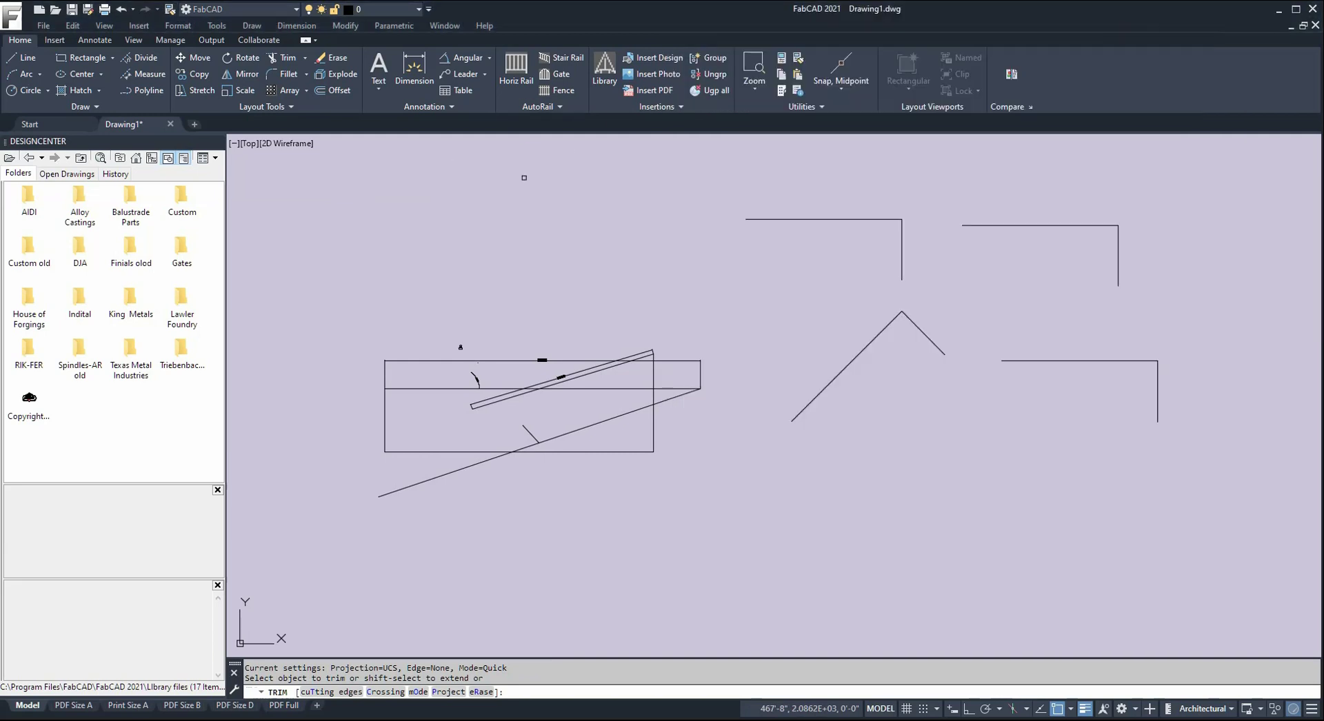
{"action": "left_click", "coordinate": [507, 228]}
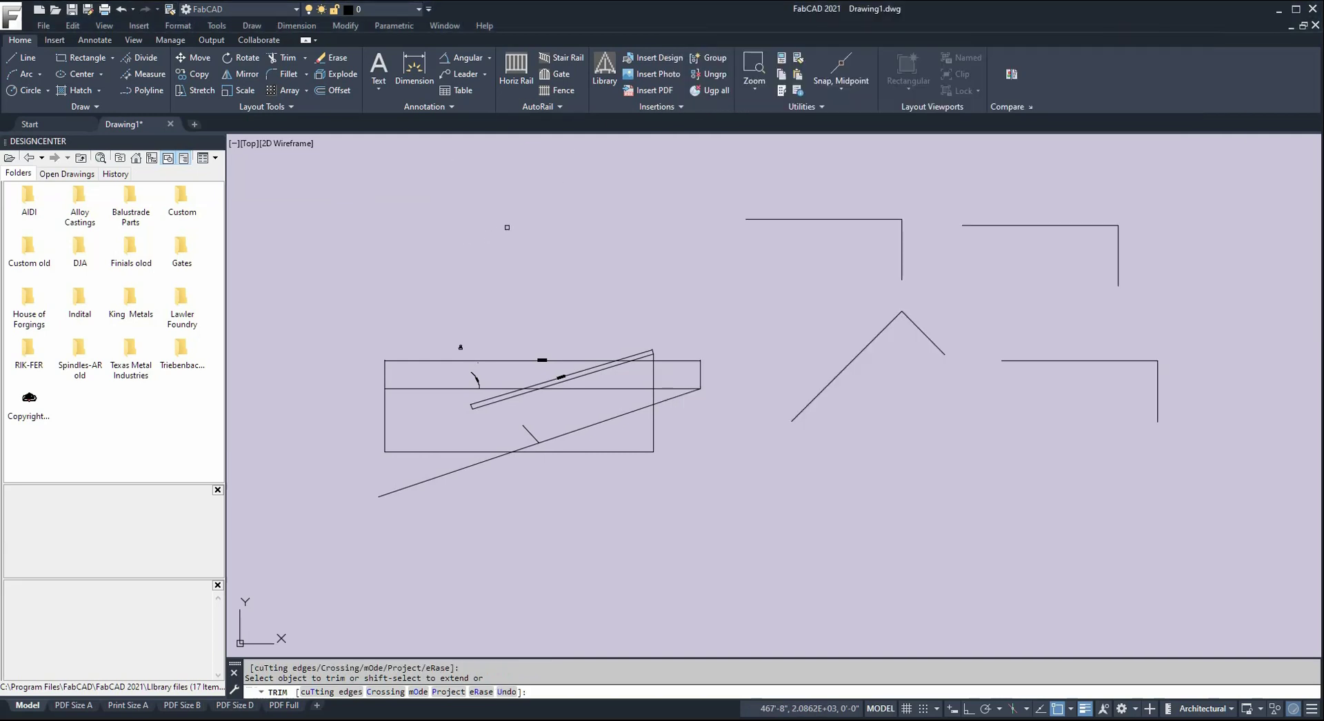
{"action": "key", "text": "Escape"}
{"action": "key", "text": "Escape"}
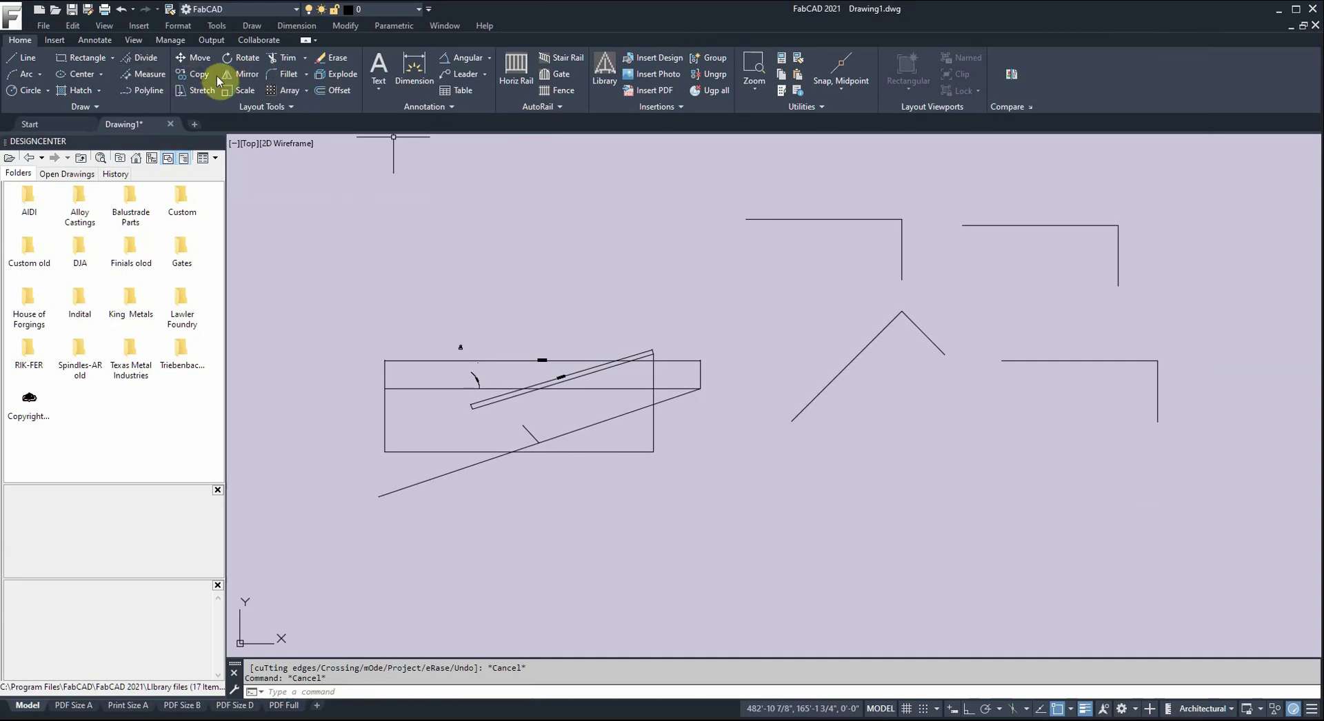
{"action": "left_click", "coordinate": [194, 74]}
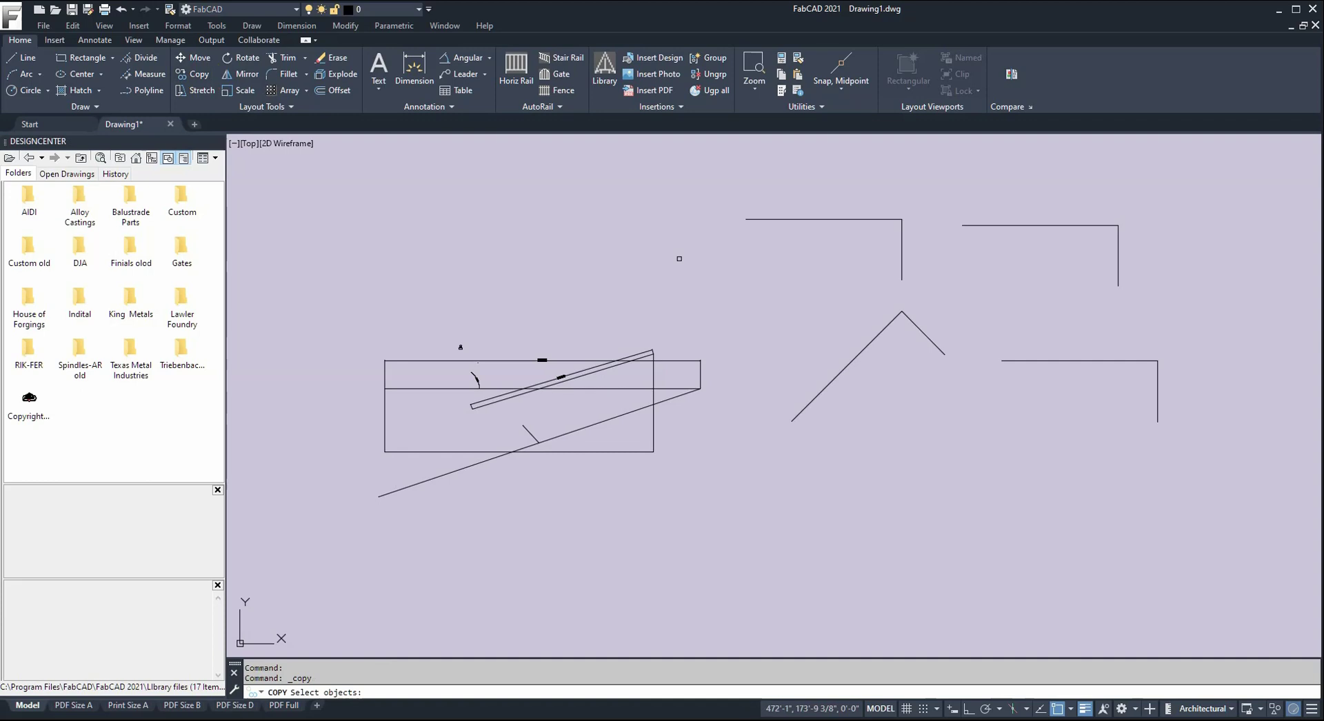
{"action": "key", "text": "F1"}
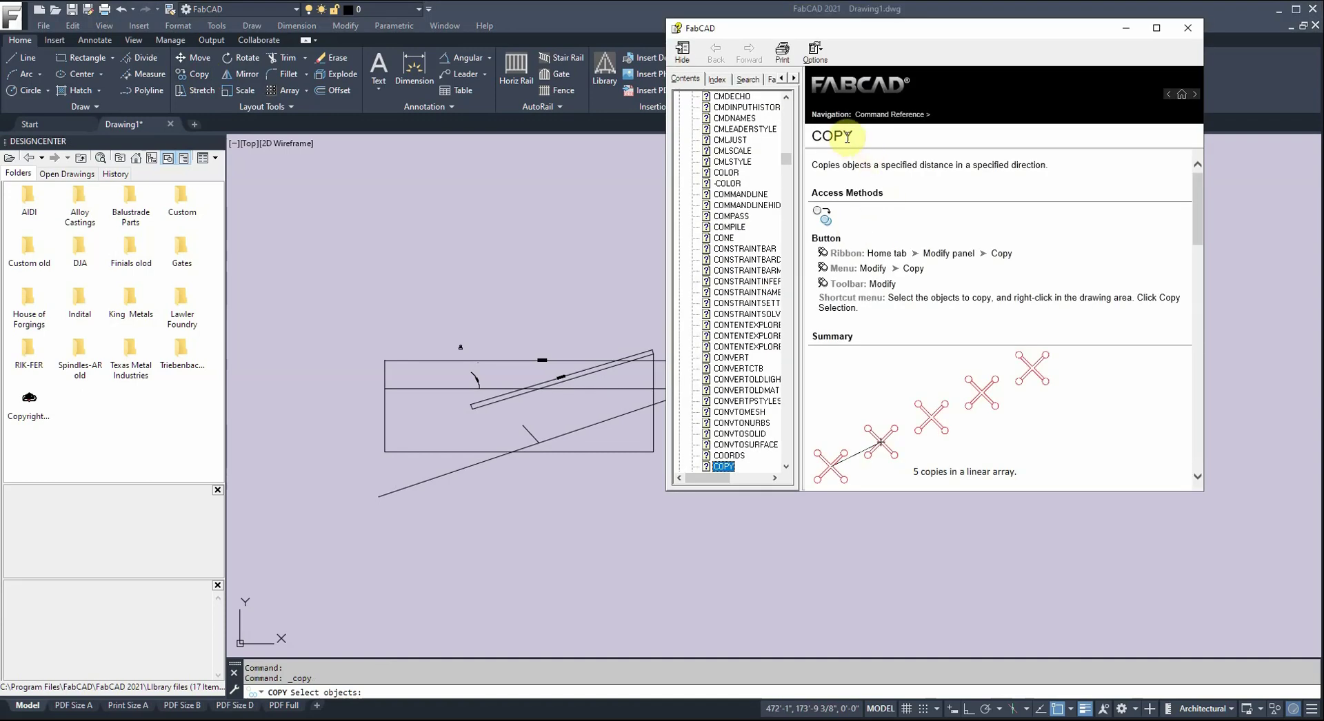
{"action": "left_click", "coordinate": [1188, 27]}
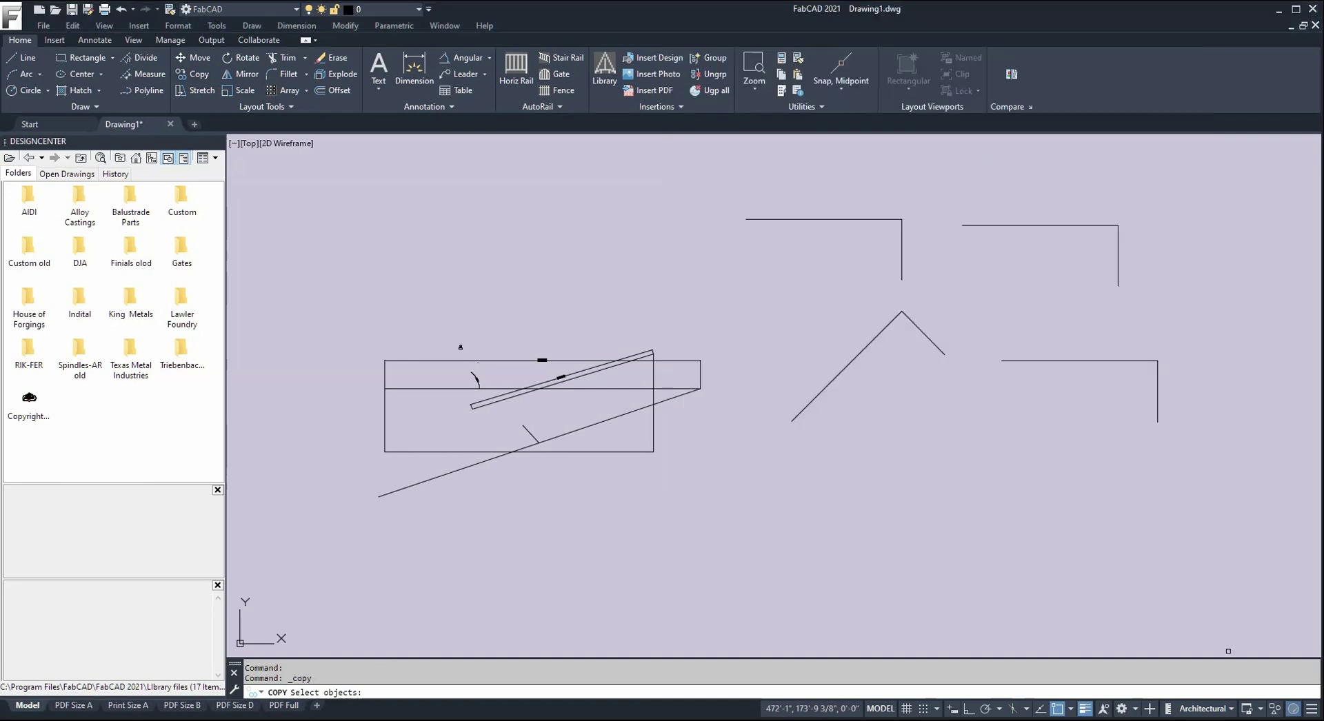
{"action": "scroll", "coordinate": [627, 247], "scroll_direction": "down", "scroll_amount": 2}
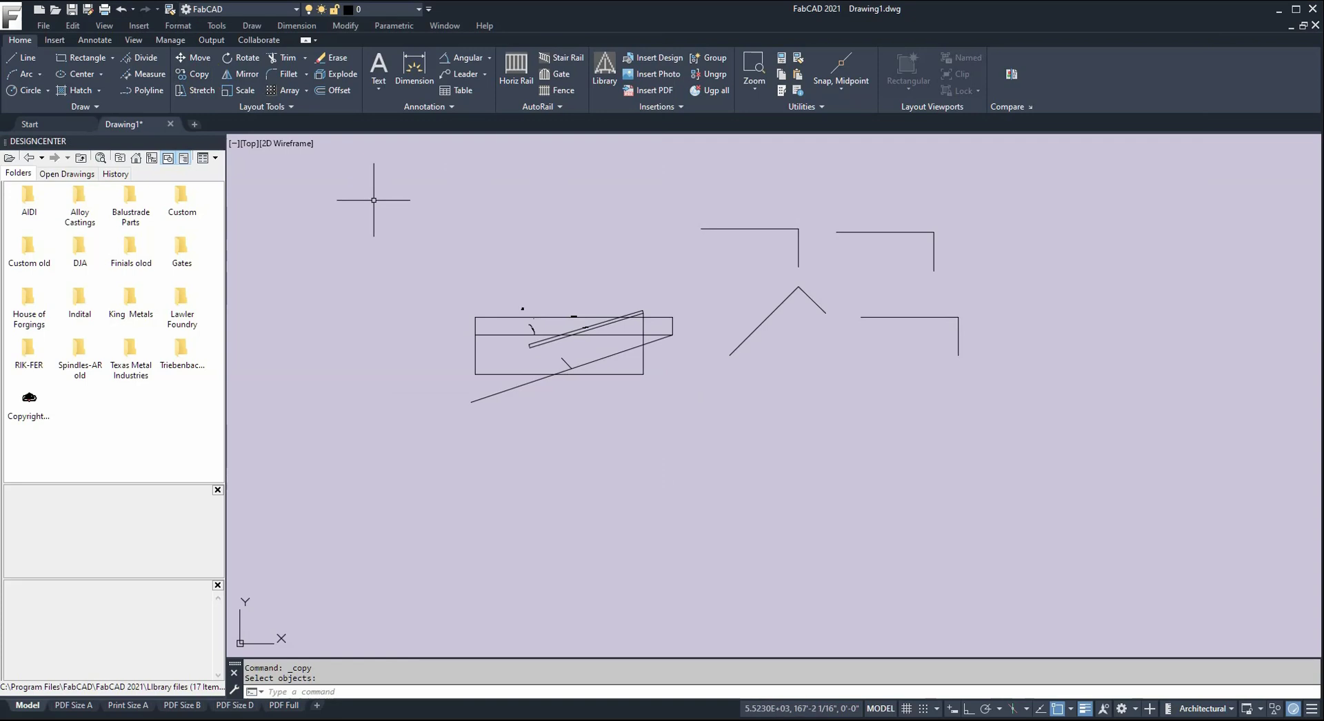